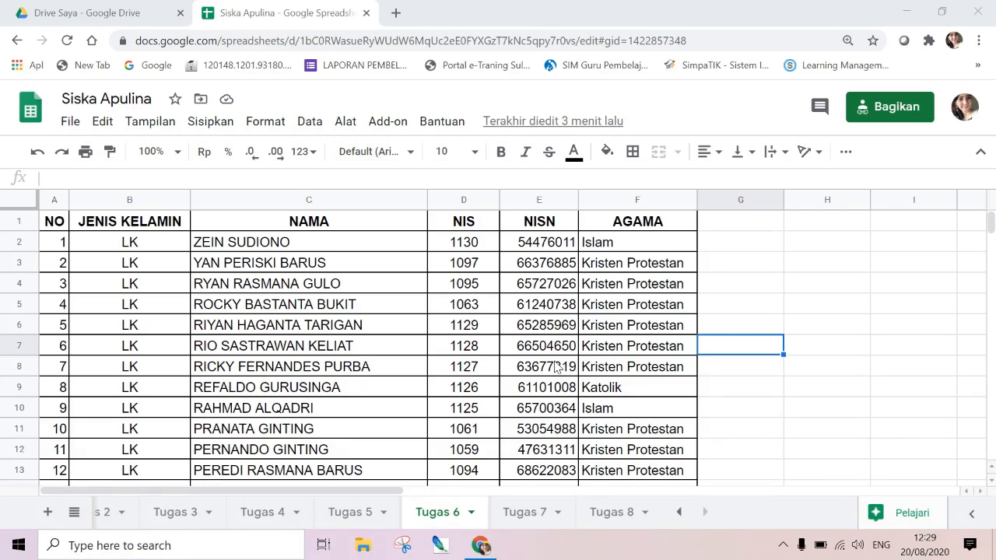
Duplicate the Tugas 6 sheet and move the copy to the end, after Tugas 8.
left_click(470, 513)
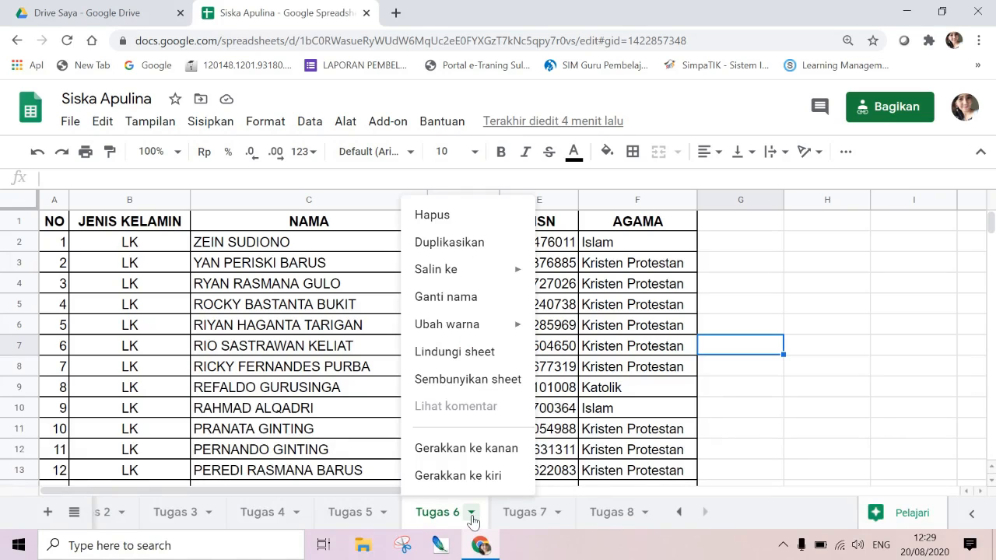
left_click(462, 247)
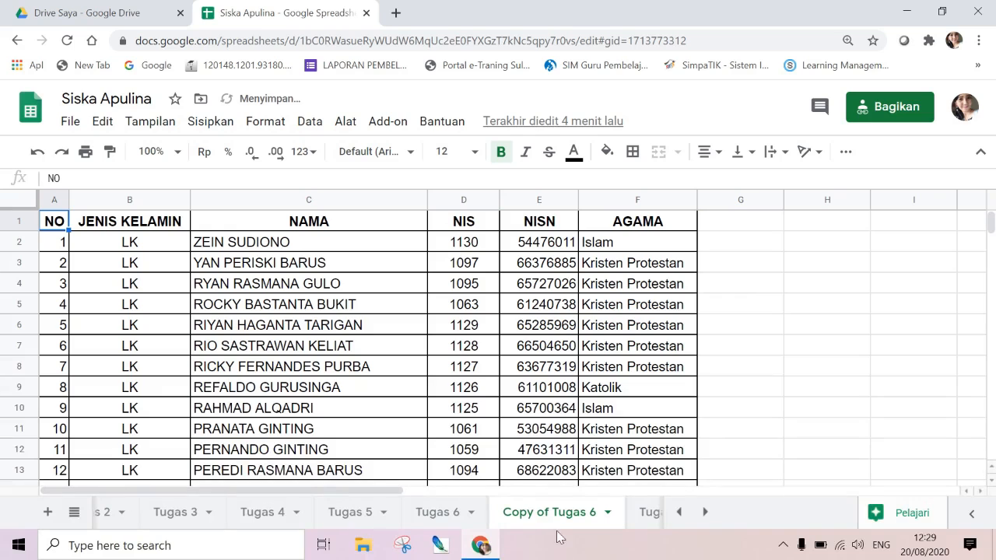
left_click_drag(540, 516, 792, 518)
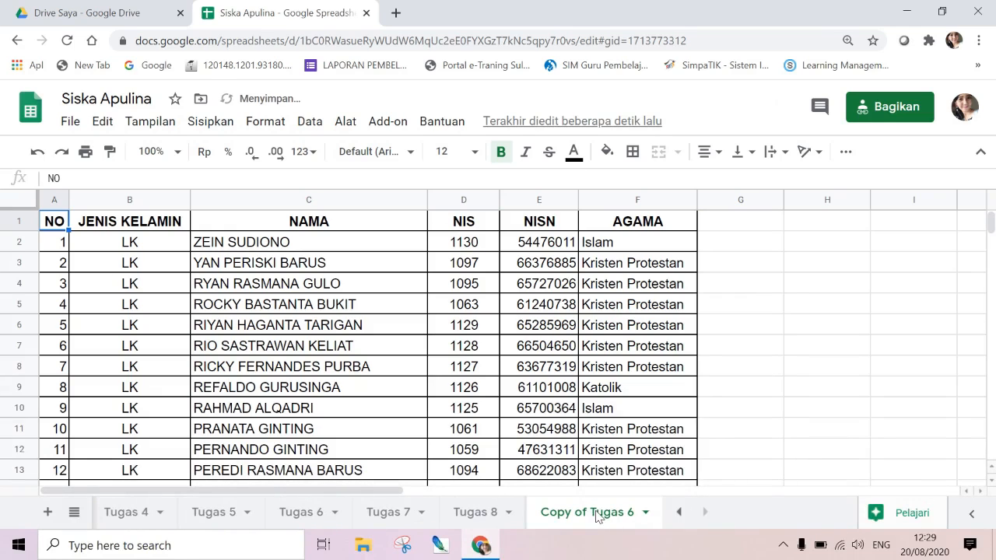
Rename the copied sheet as Tugas 9.
left_click(645, 512)
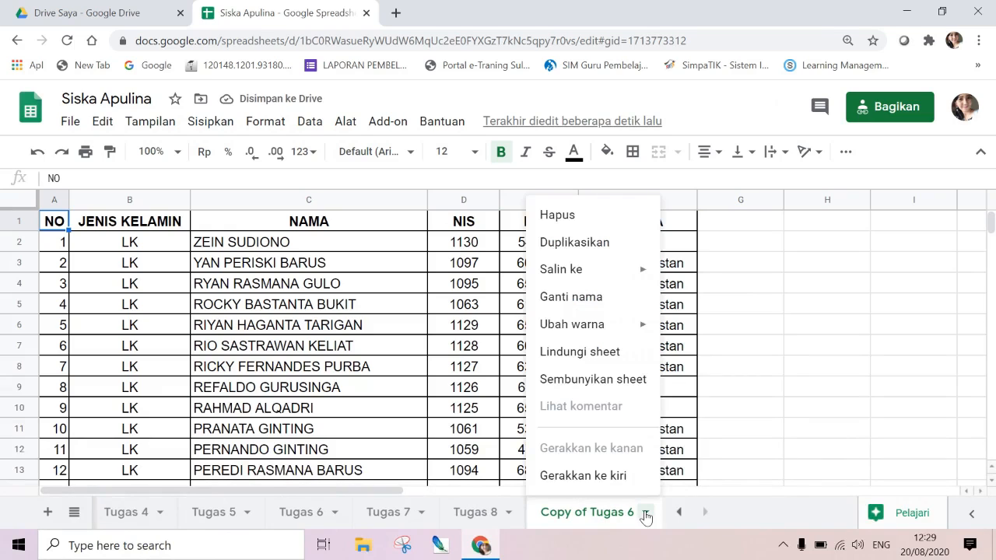
left_click(581, 296)
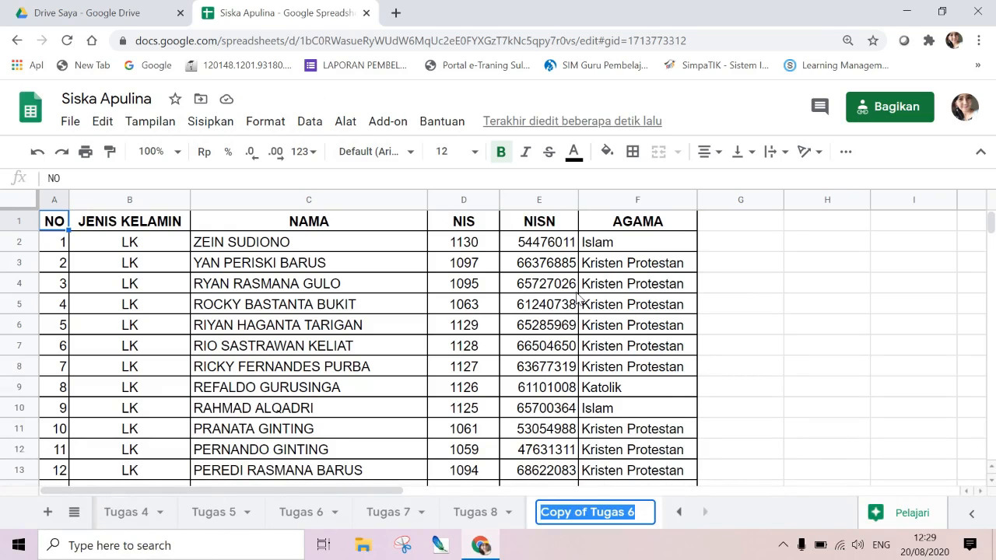
type("Tugas ")
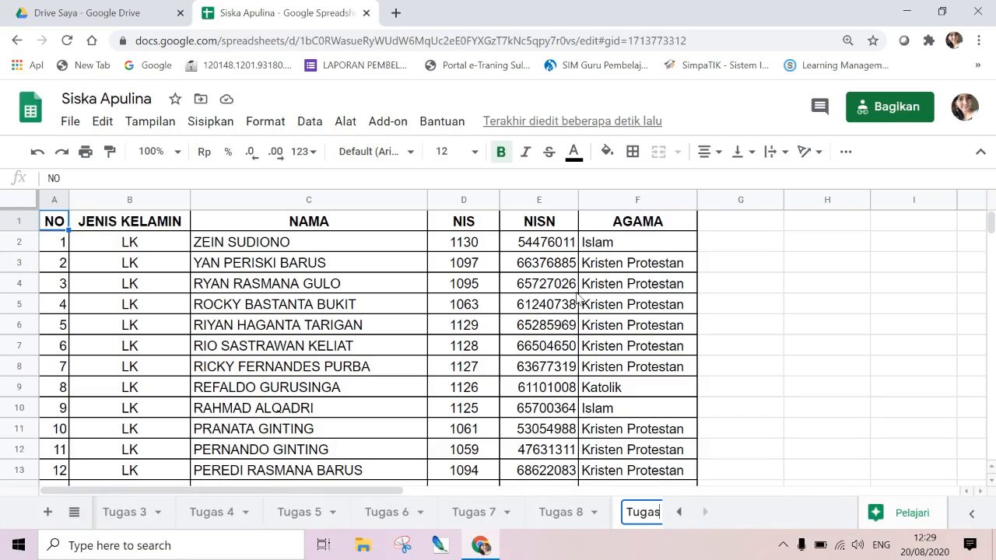
type("p")
key("BackSpace")
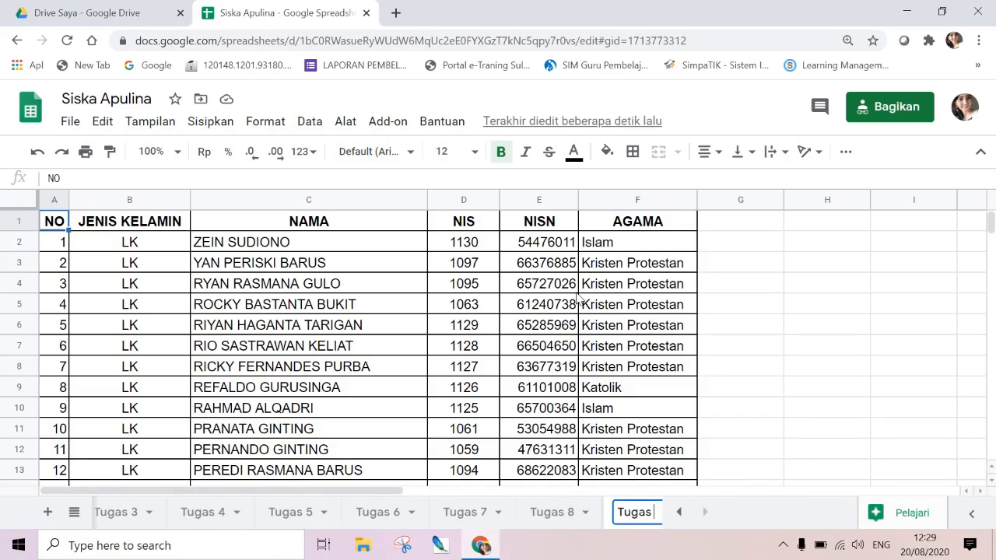
type("9")
left_click(780, 291)
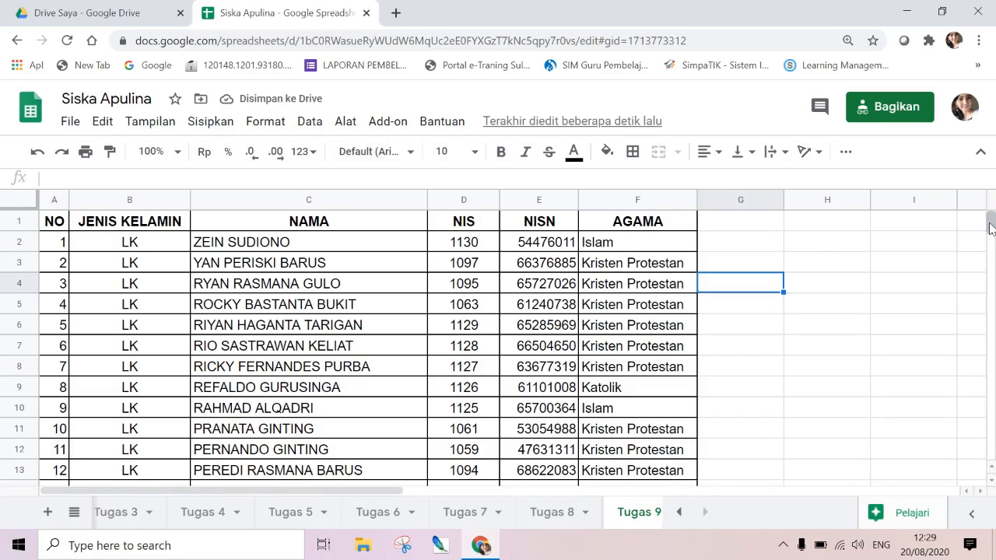
Enter the column header KELAS in cell G1, beside AGAMA.
left_click(740, 228)
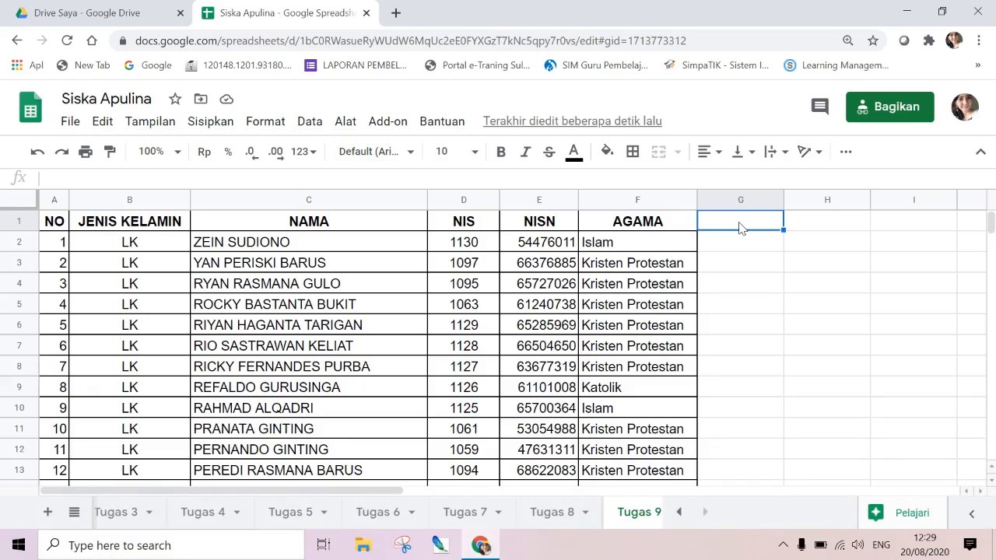
type("KELAS")
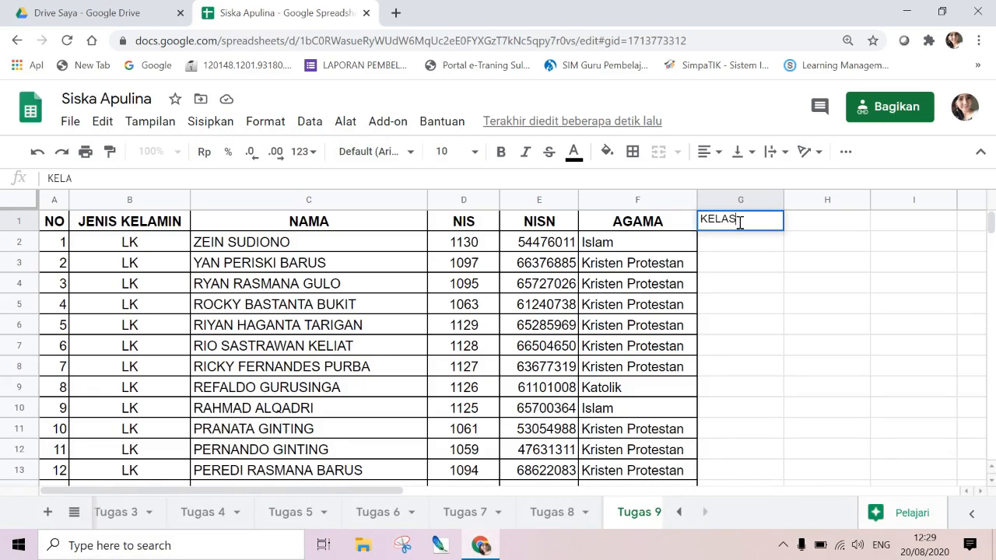
left_click(739, 247)
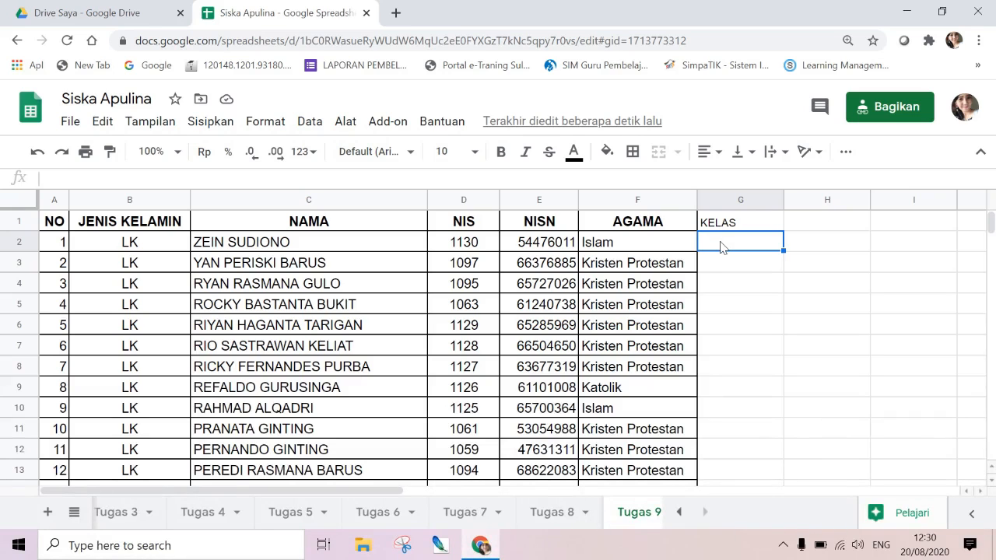
Begin an IF formula in G2 that returns "Kelas A" when D2>=1200, using semicolons as separators.
type("=")
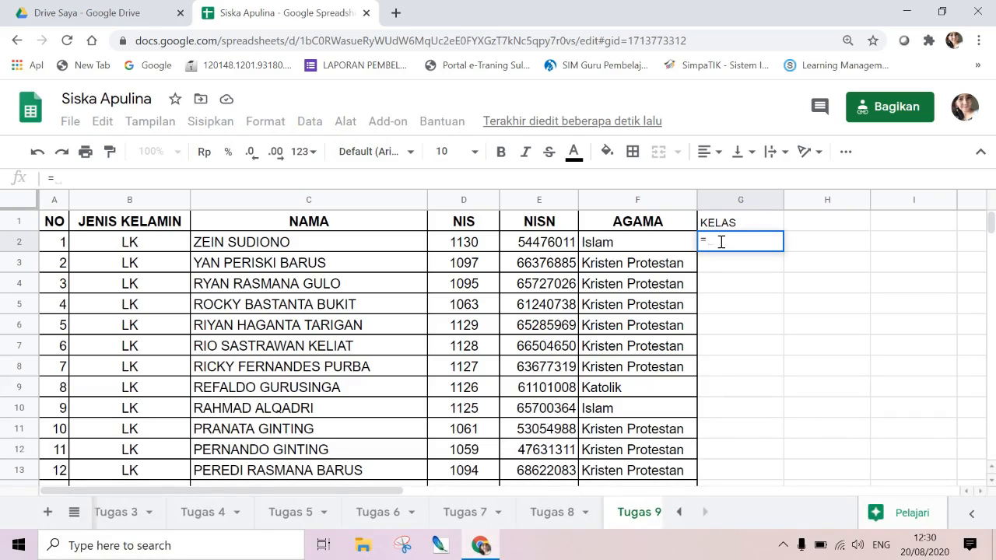
type("IF")
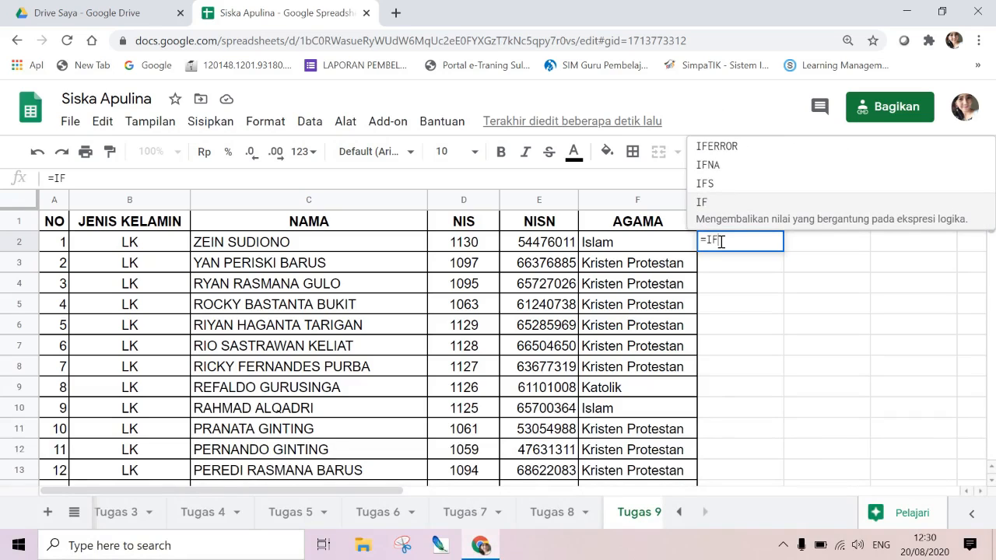
key("BackSpace")
key("BackSpace")
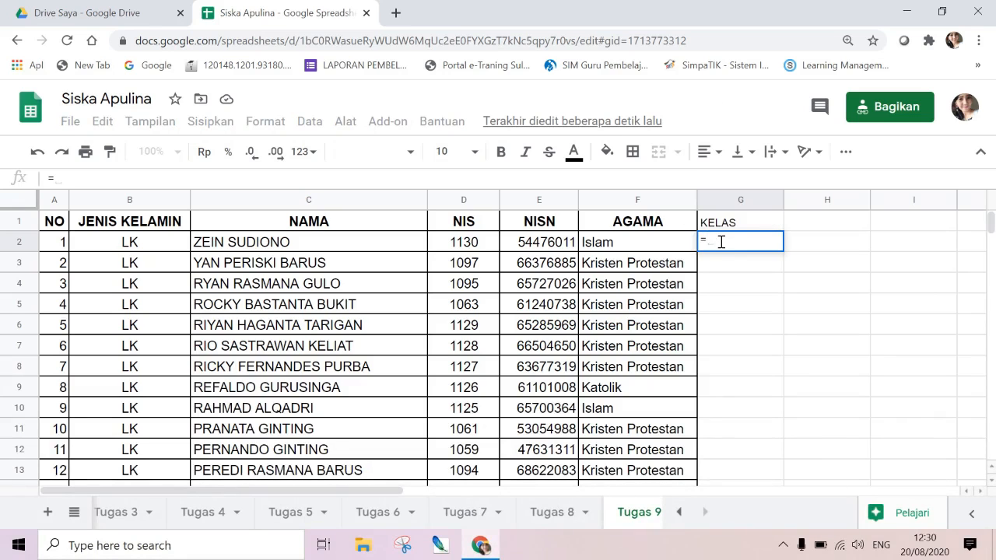
type("if")
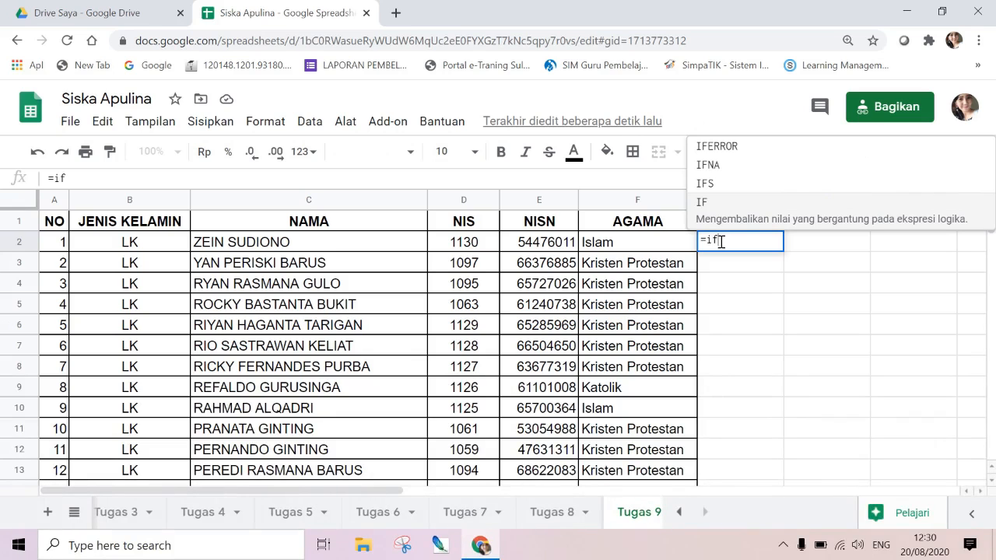
type("(")
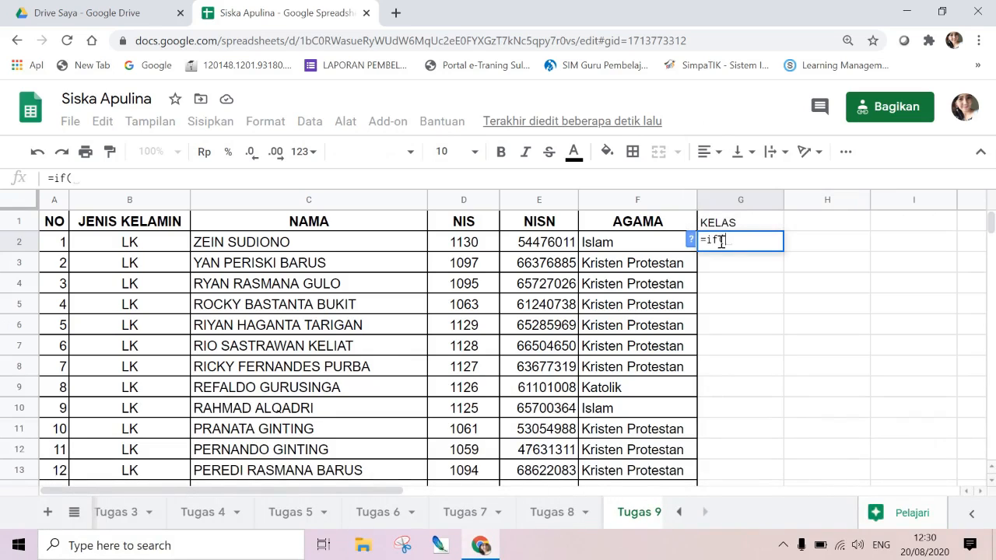
left_click(469, 248)
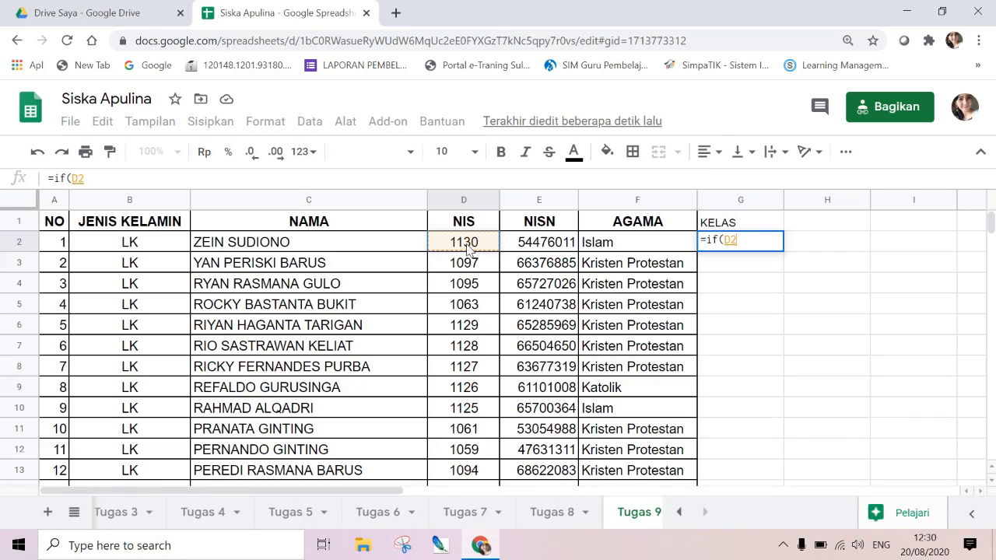
type(">=")
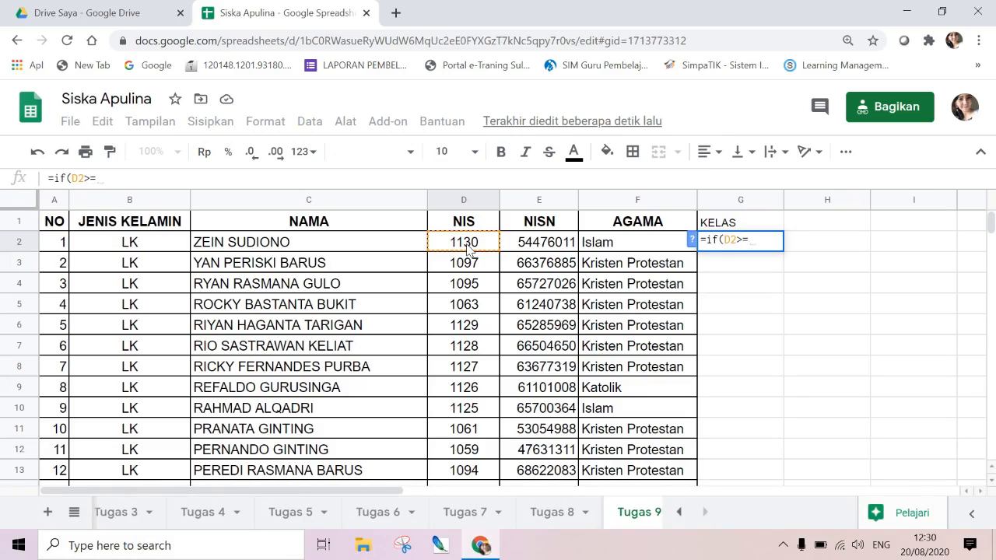
type("1200")
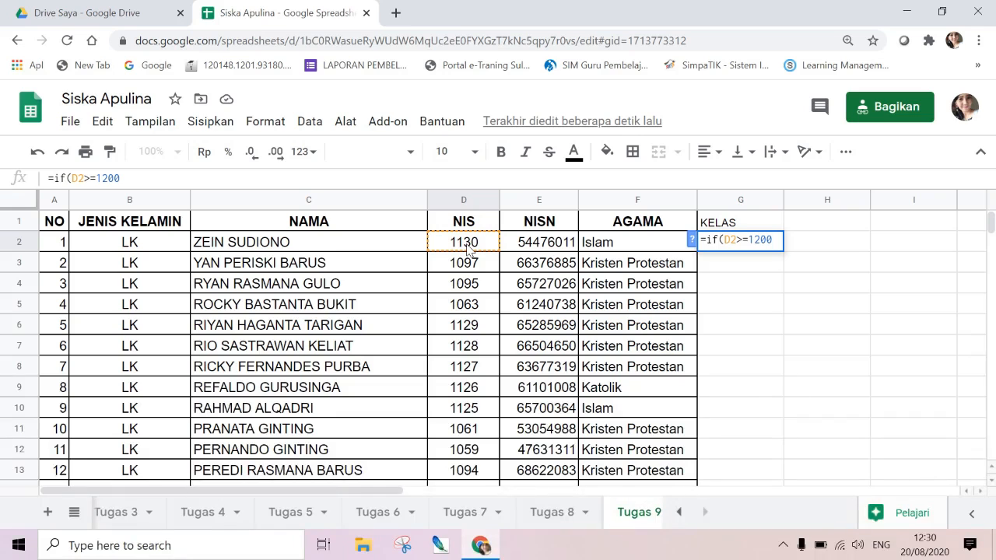
type(";")
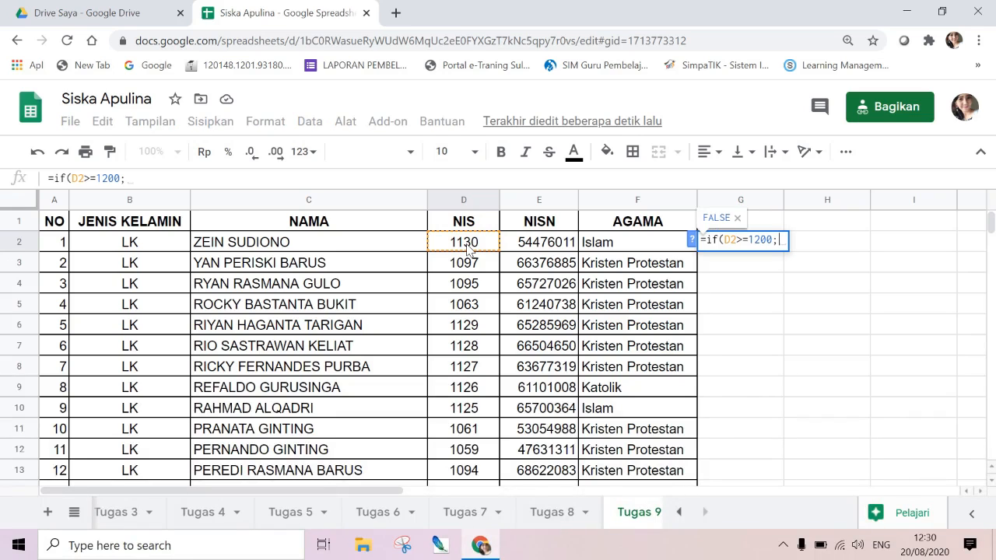
type("\"")
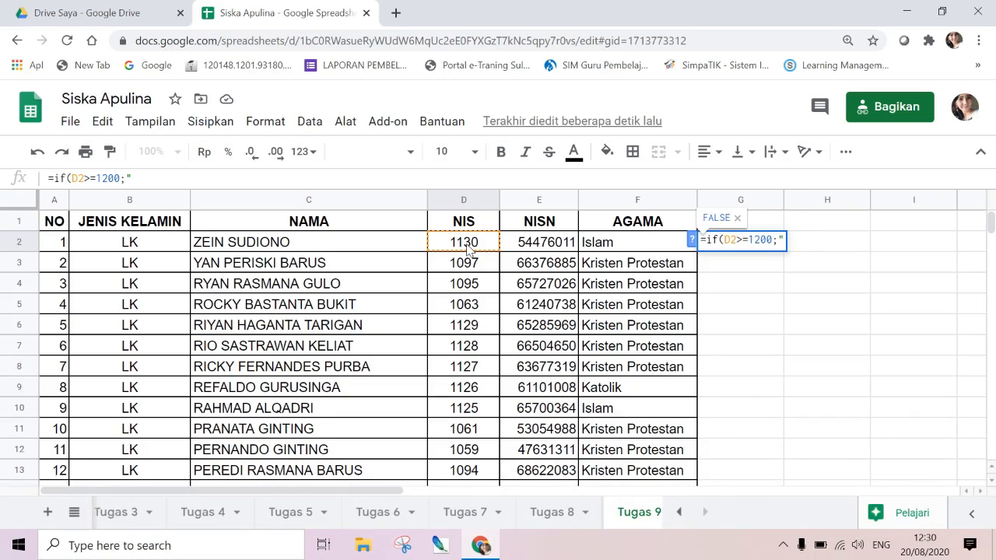
type("Kelas")
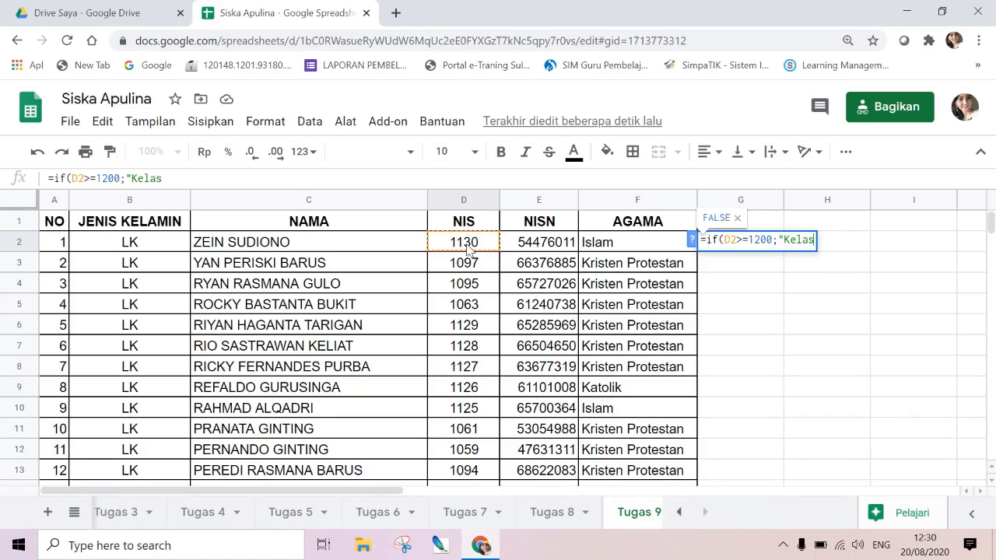
type(" A\";")
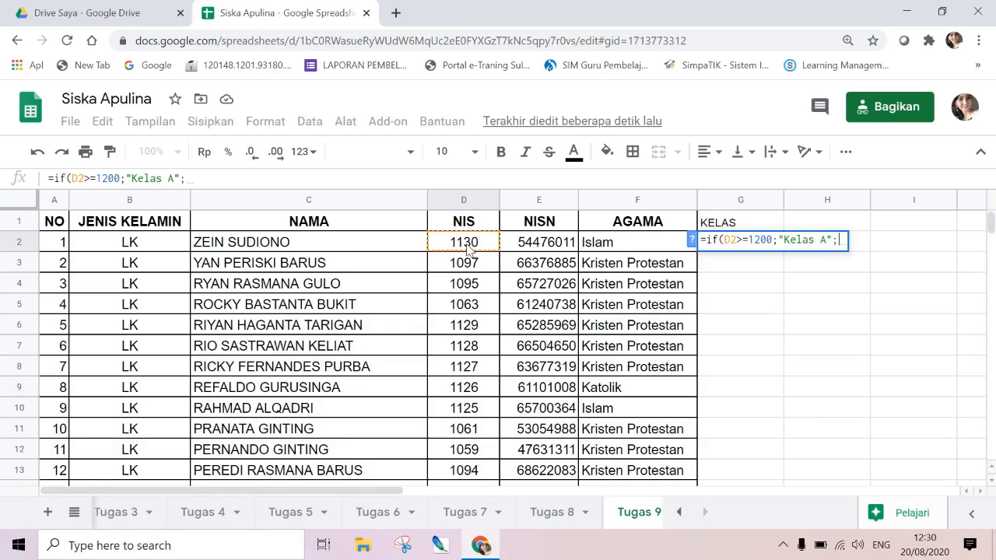
Nest a second IF in the G2 formula that returns "Kelas B" when D2>=1100.
type("if")
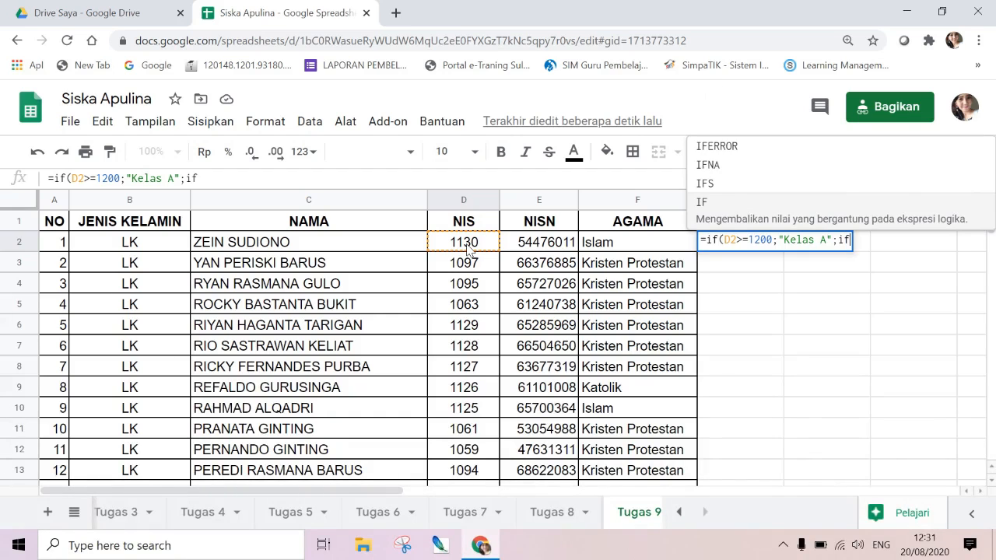
type("(")
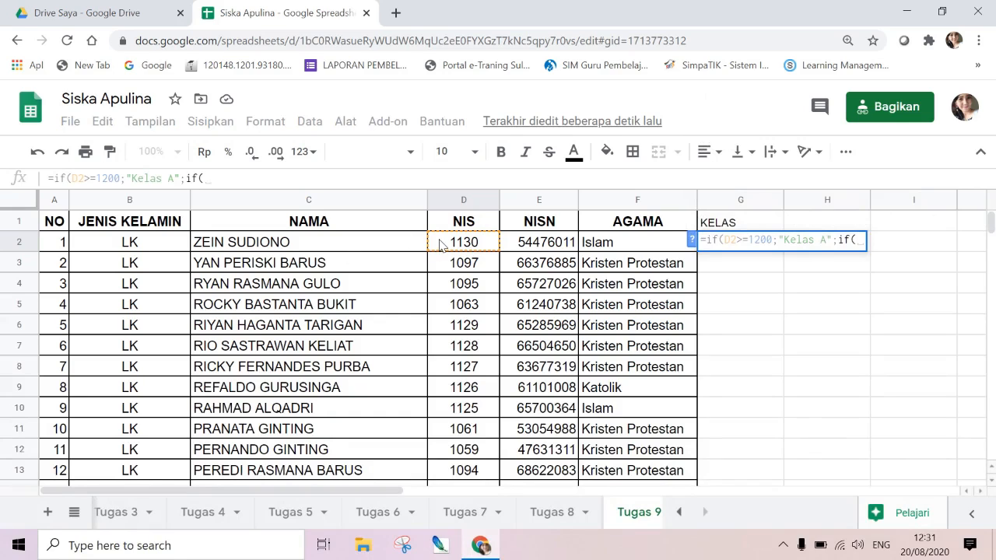
left_click(442, 245)
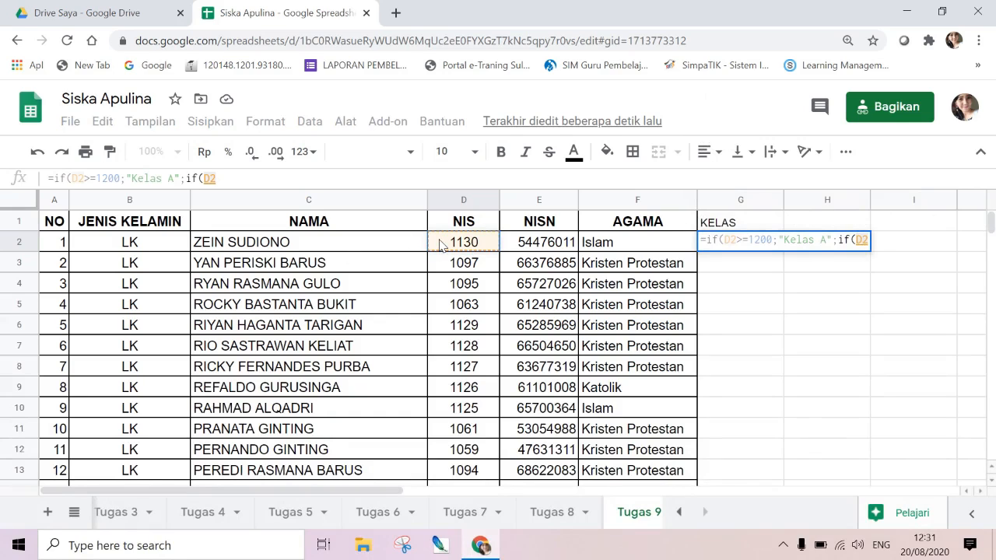
type(">=")
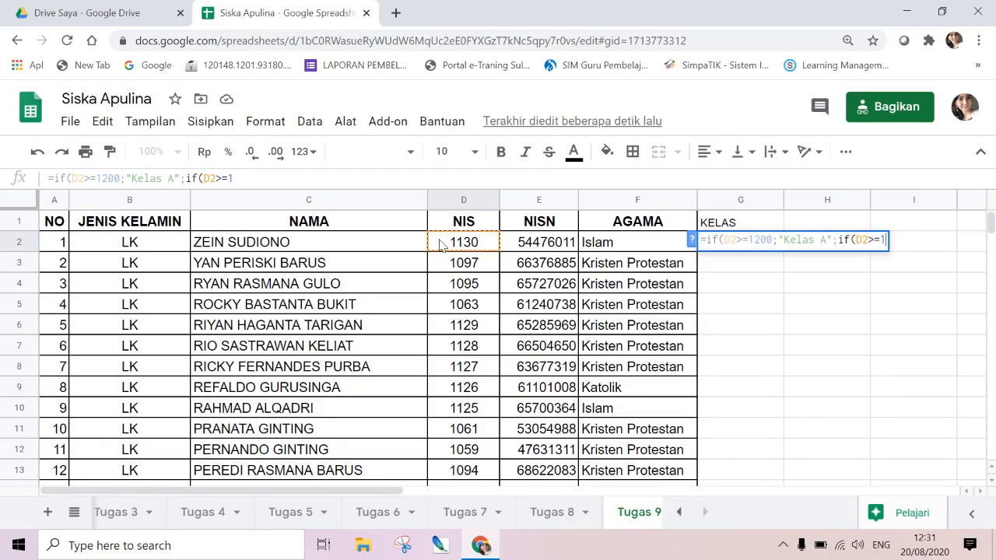
type("1100;")
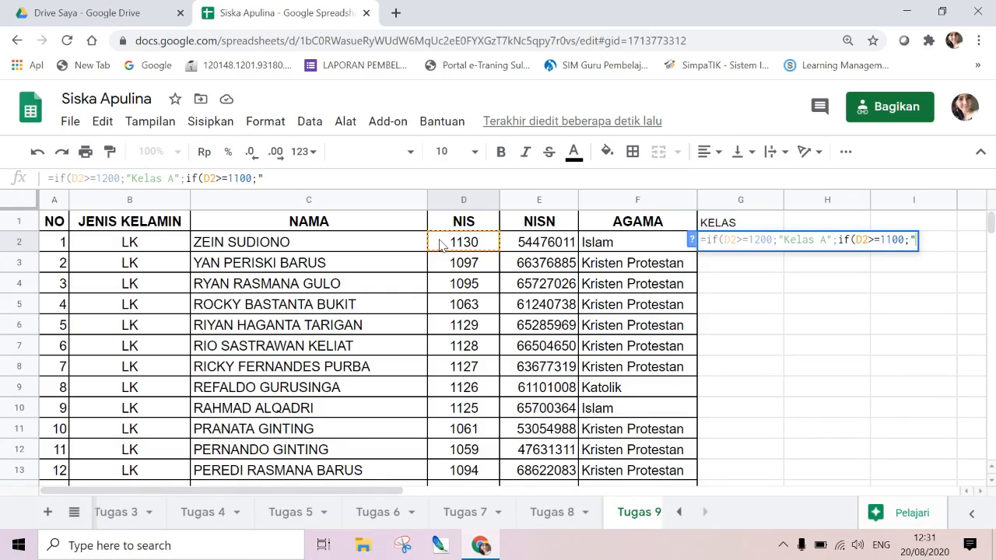
type("\"Kek")
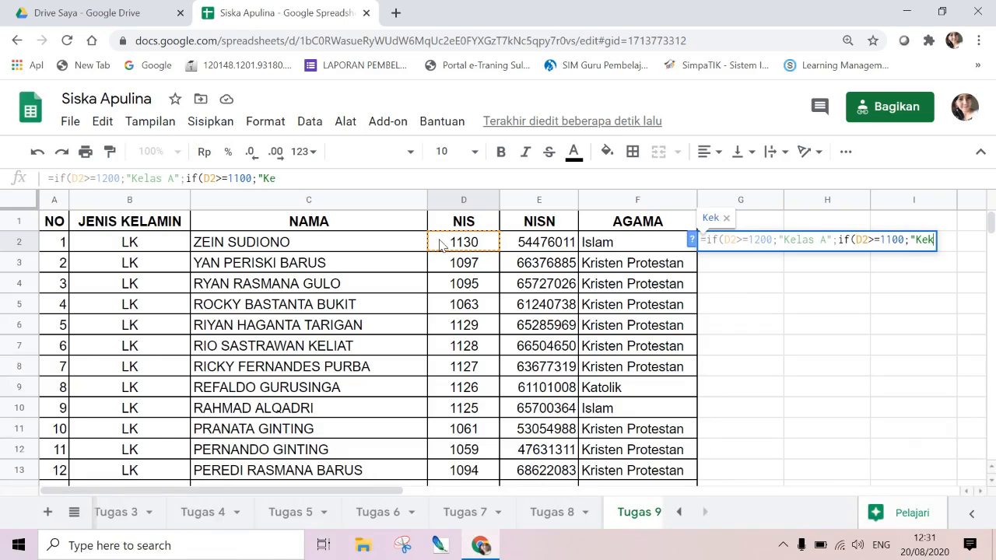
key("BackSpace")
type("las B")
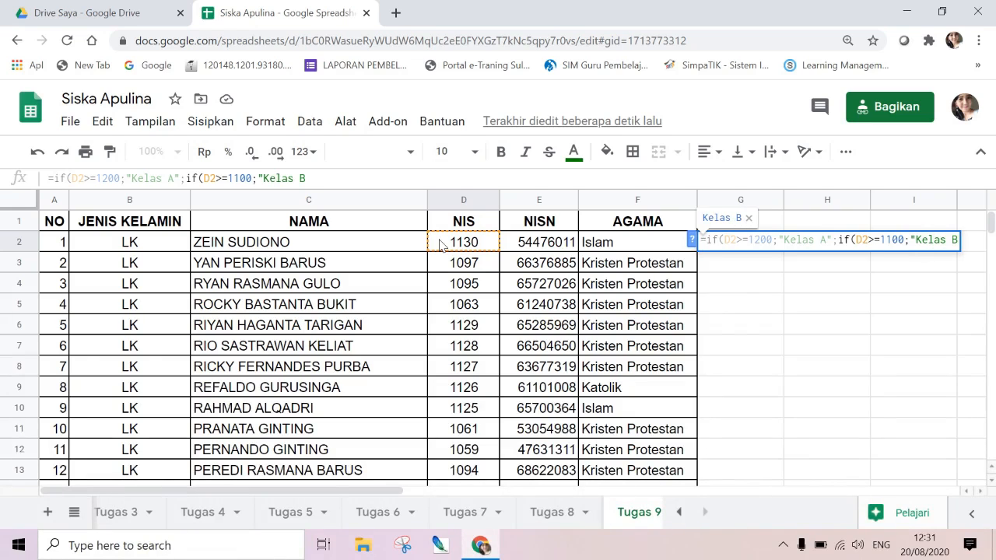
type("\"")
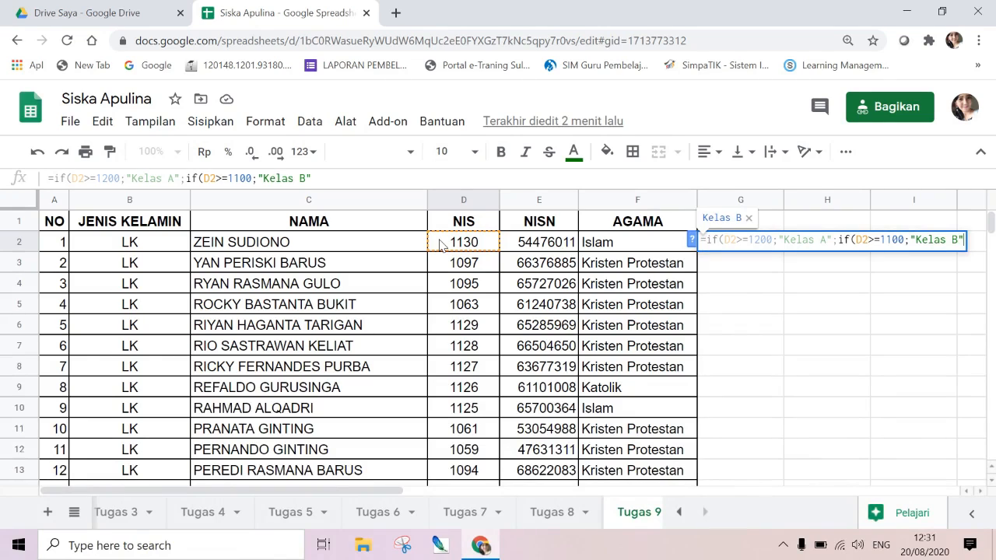
type(";")
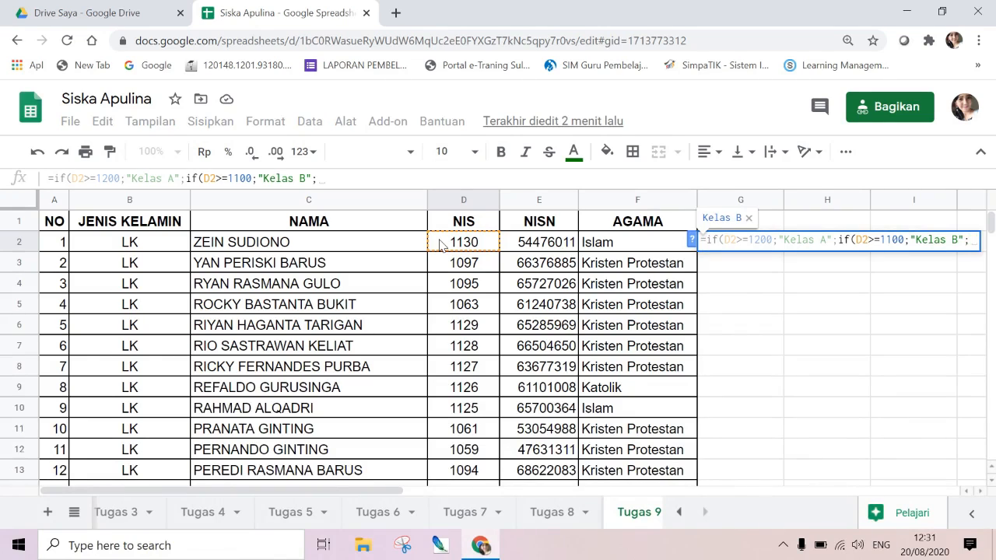
Add "Kelas C" as the fallback result in the G2 formula, close both IF functions and commit it.
type("\"")
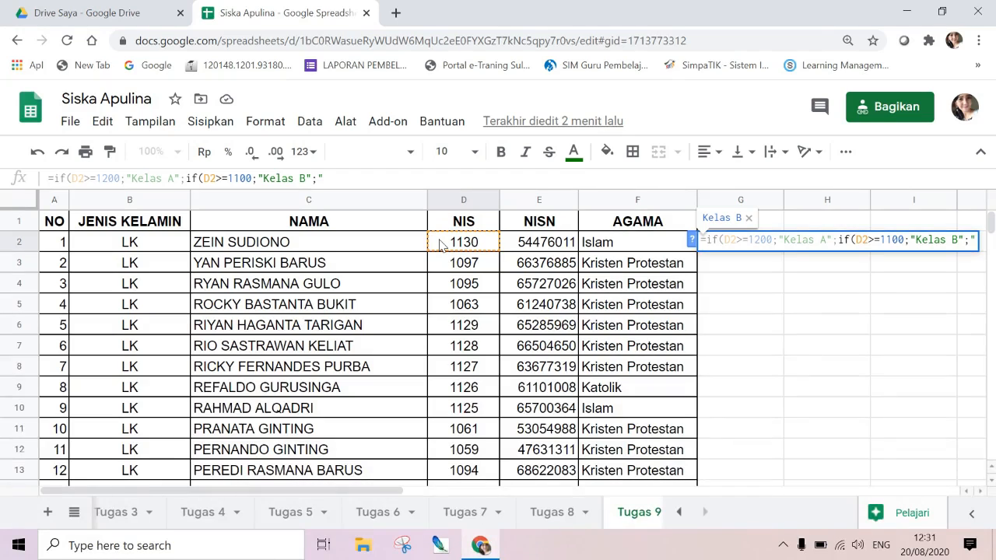
type("Kelas")
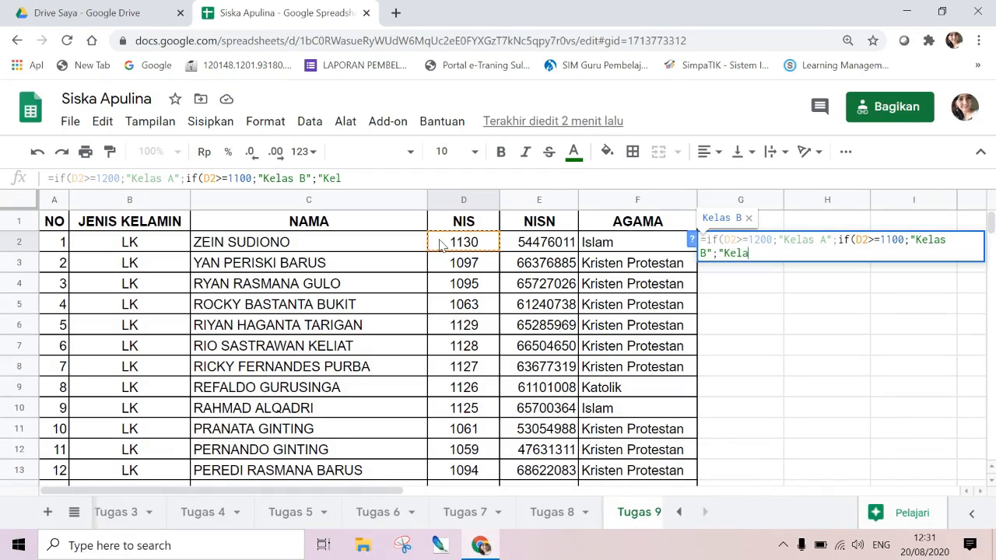
type(" C\")")
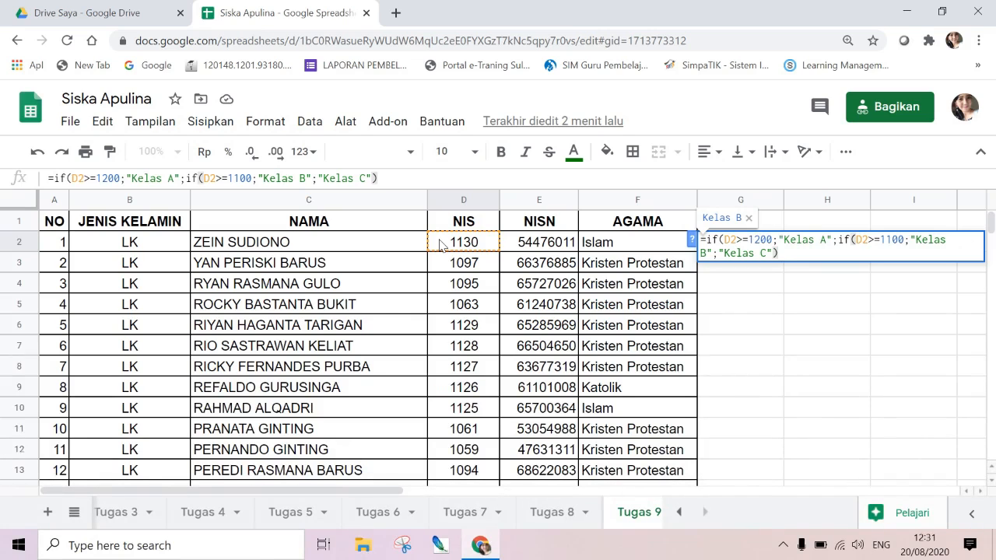
type(")")
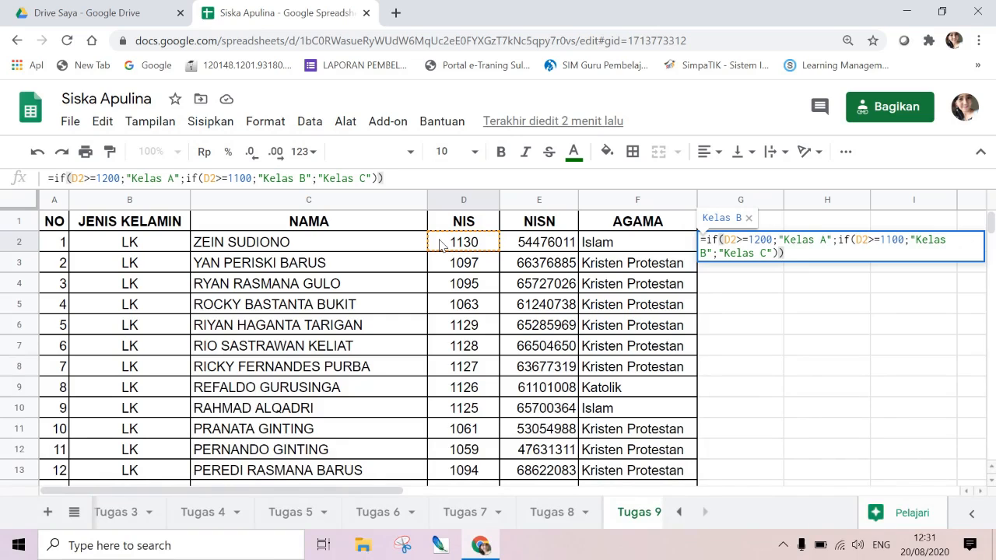
key("Return")
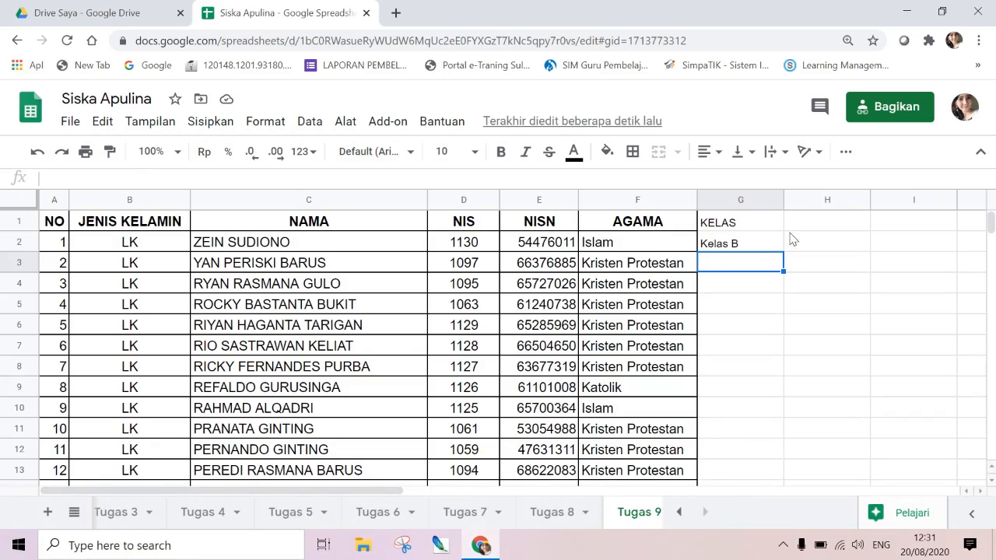
Fill the nested IF formula from G2 down to G12.
left_click(764, 244)
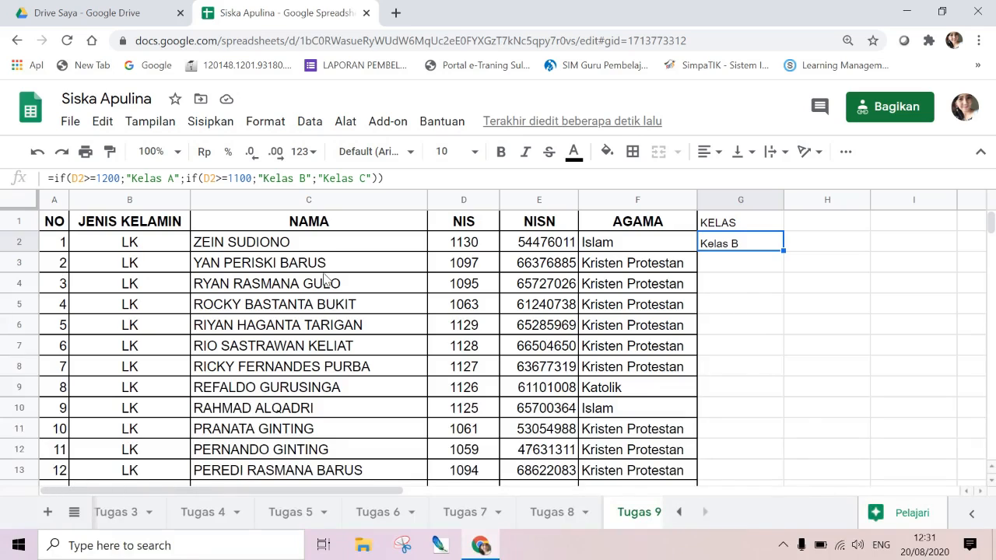
left_click(723, 268)
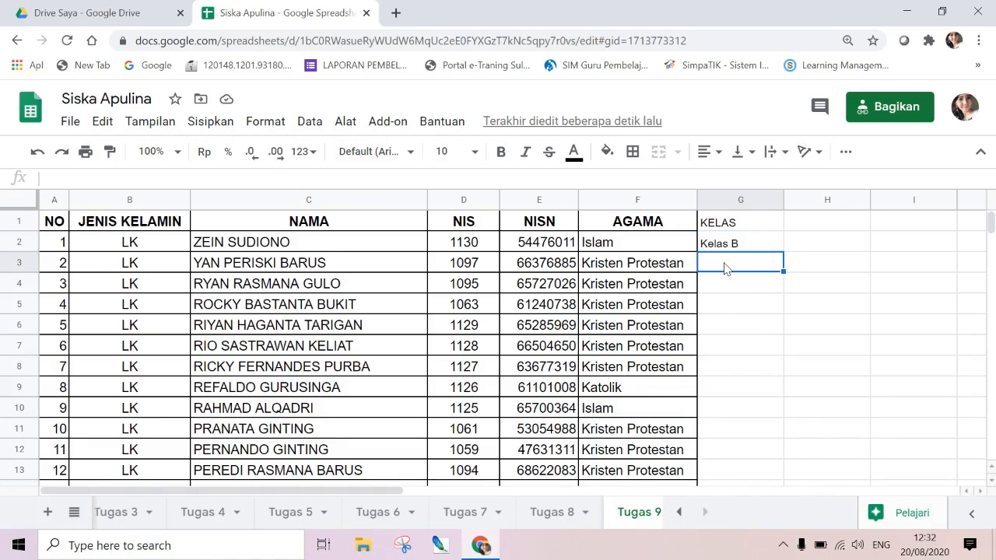
left_click(758, 249)
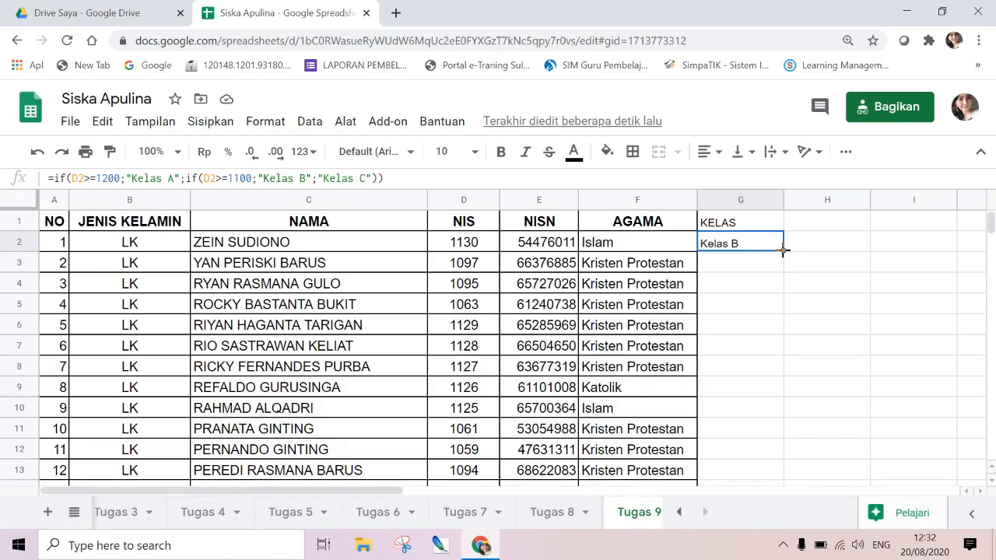
left_click_drag(783, 250, 783, 450)
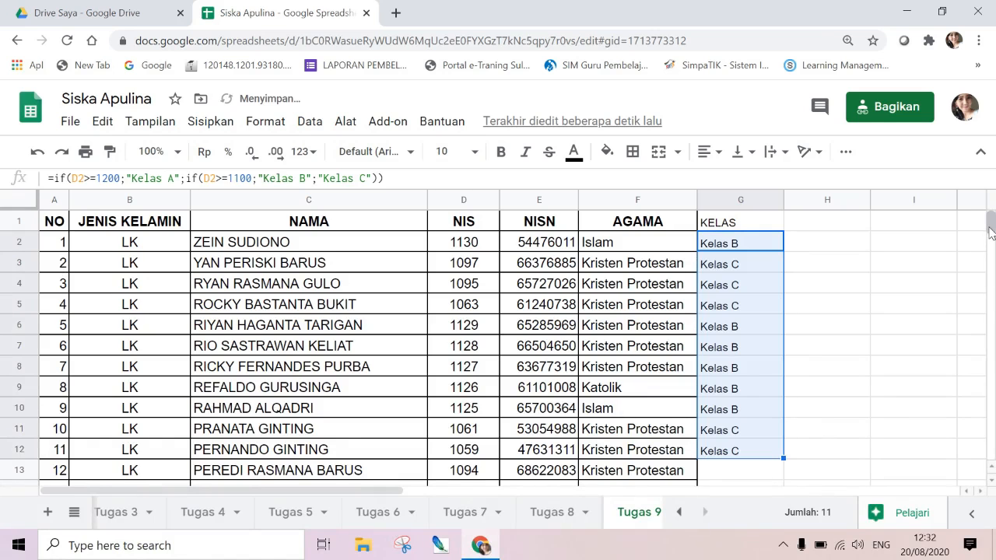
Extend the filled KELAS formula from row 12 down to the last student row, G101.
left_click_drag(991, 230, 990, 238)
scroll(990, 239, "up", 2)
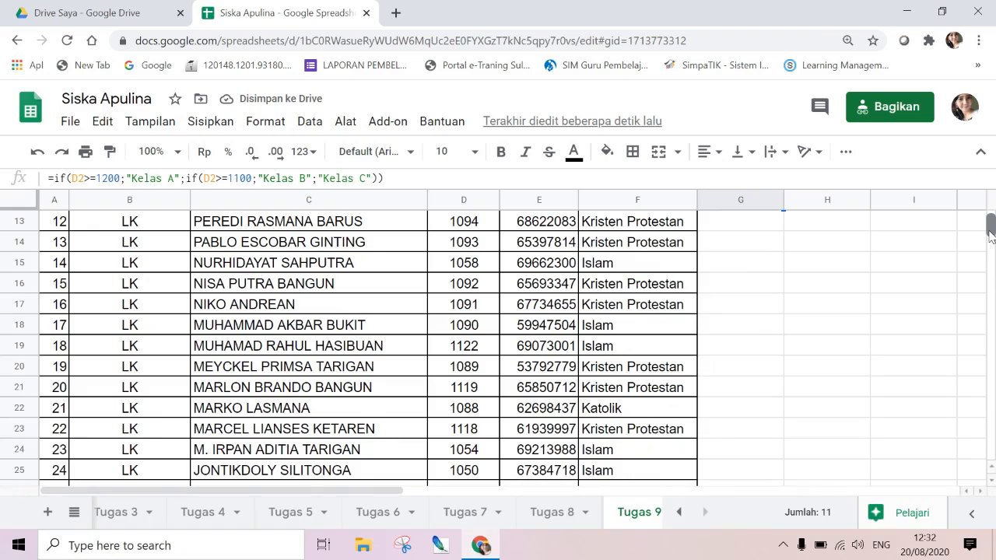
scroll(990, 233, "up", 3)
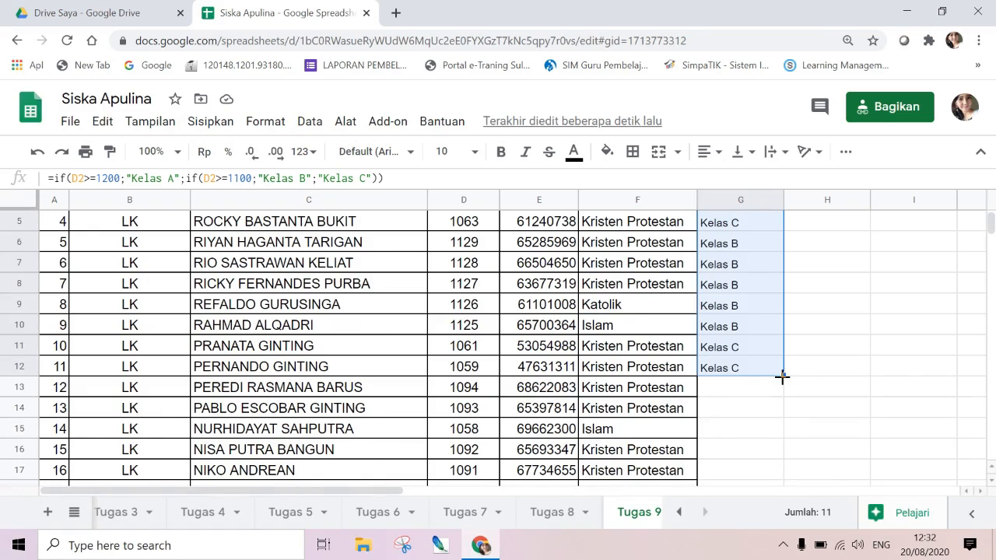
left_click_drag(782, 376, 777, 504)
scroll(777, 503, "down", 7)
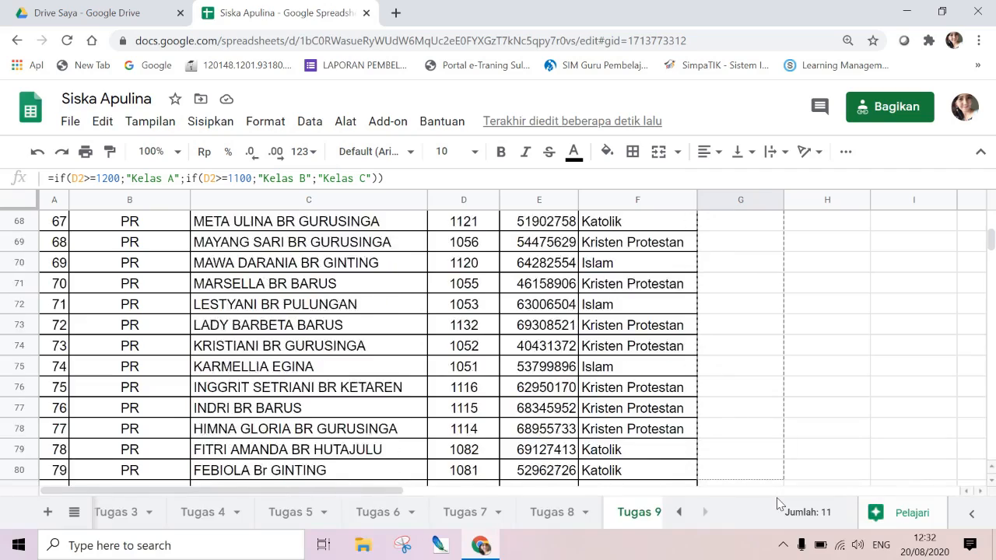
scroll(776, 498, "down", 4)
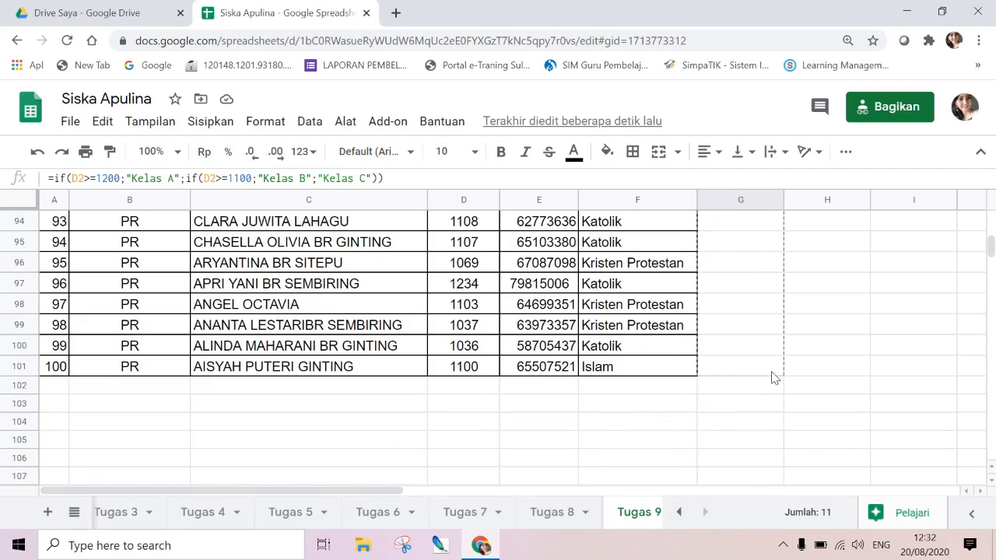
left_click_drag(774, 378, 774, 378)
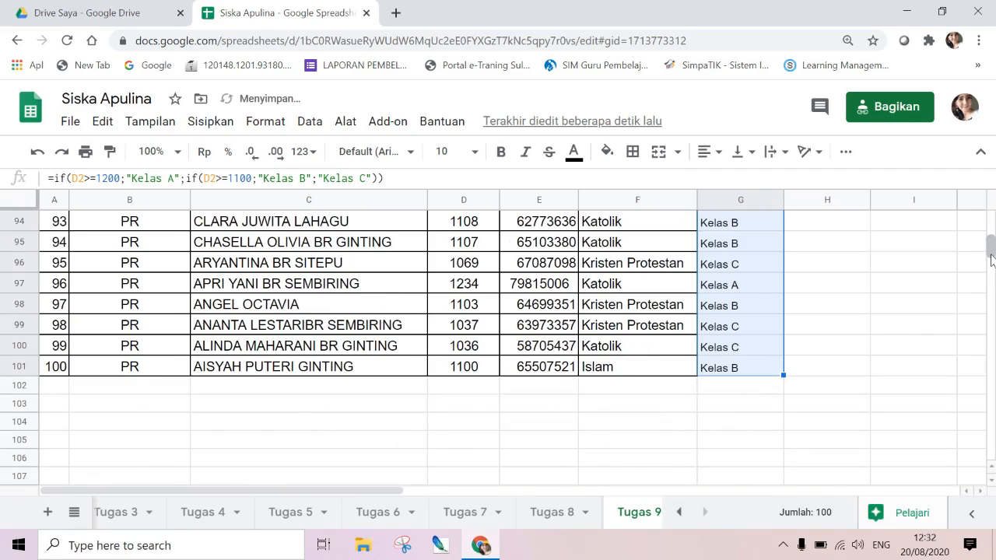
Make the KELAS header in G1 bold.
left_click_drag(989, 252, 991, 231)
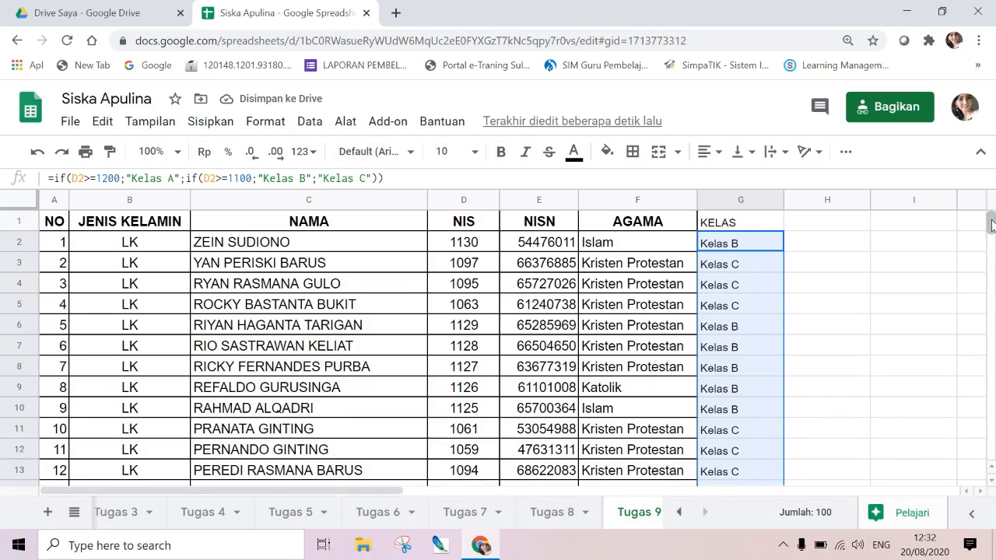
left_click(713, 228)
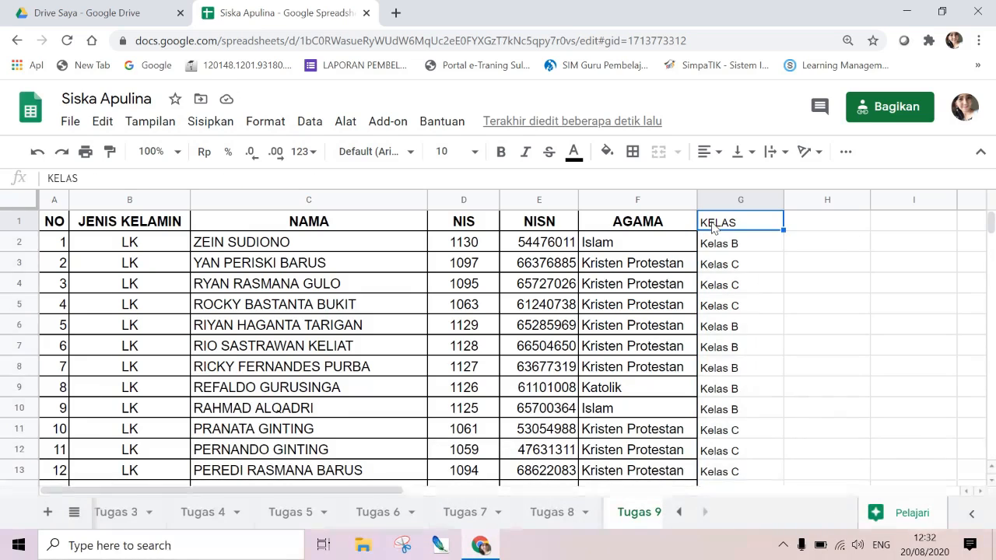
left_click(502, 153)
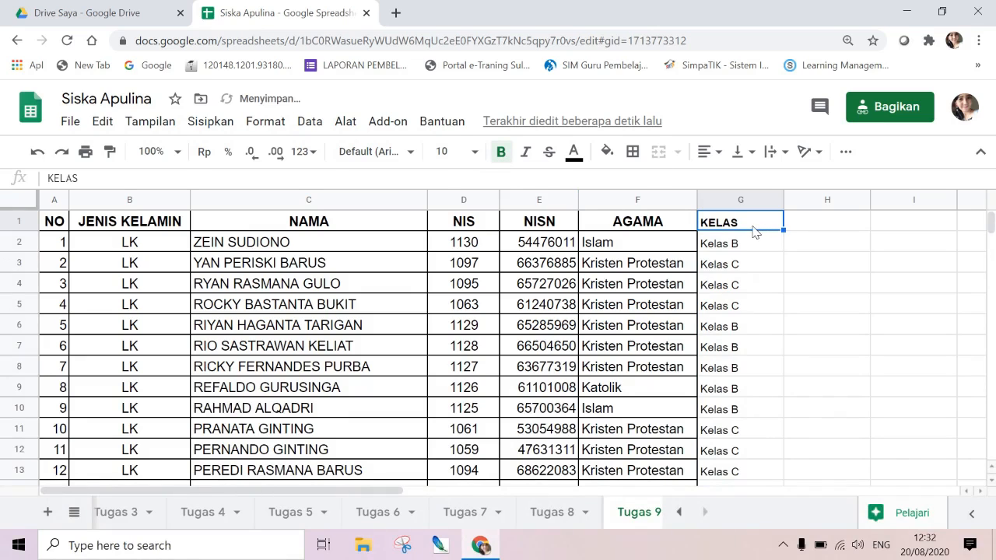
Apply all borders to the KELAS column across the range G1:G101.
key("shift+Down")
key("shift+Down")
key("shift+Down")
key("shift+Down")
key("shift+Down")
key("shift+Down")
key("shift+Down")
key("shift+Down")
key("shift+Down")
key("shift+Down")
key("shift+Down")
key("shift+Down")
key("shift+Down")
key("shift+Down")
key("shift+Down")
key("shift+Down")
key("shift+Down")
key("shift+Down")
key("shift+Down")
key("shift+Down")
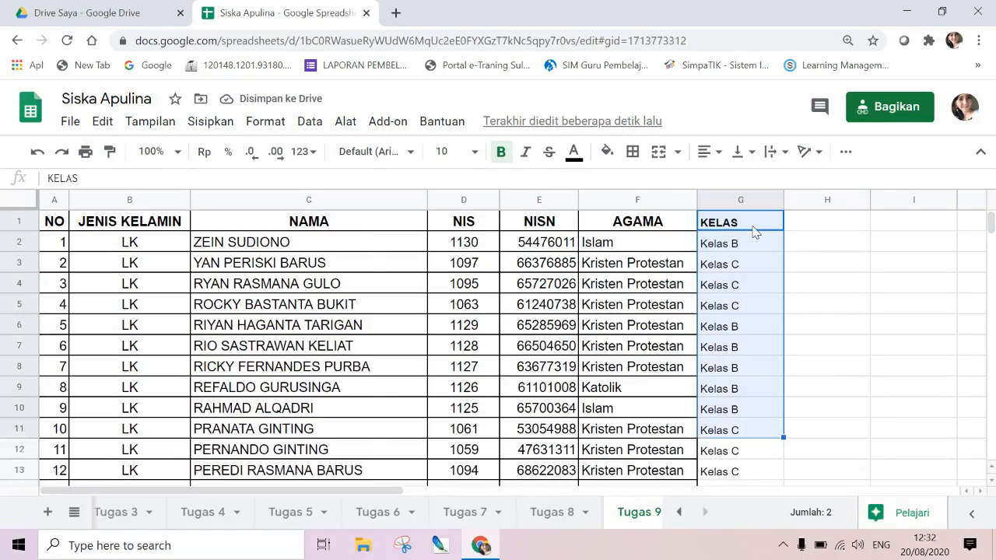
key("shift+Down")
key("shift+Down")
key("shift+Down")
key("shift+Down")
key("shift+Down")
key("shift+Down")
key("shift+Down")
key("shift+Down")
key("shift+Down")
key("shift+Down")
key("shift+Down")
key("shift+Down")
key("shift+Down")
key("shift+Down")
key("shift+Down")
key("shift+Down")
key("shift+Down")
key("shift+Down")
key("shift+Down")
key("shift+Down")
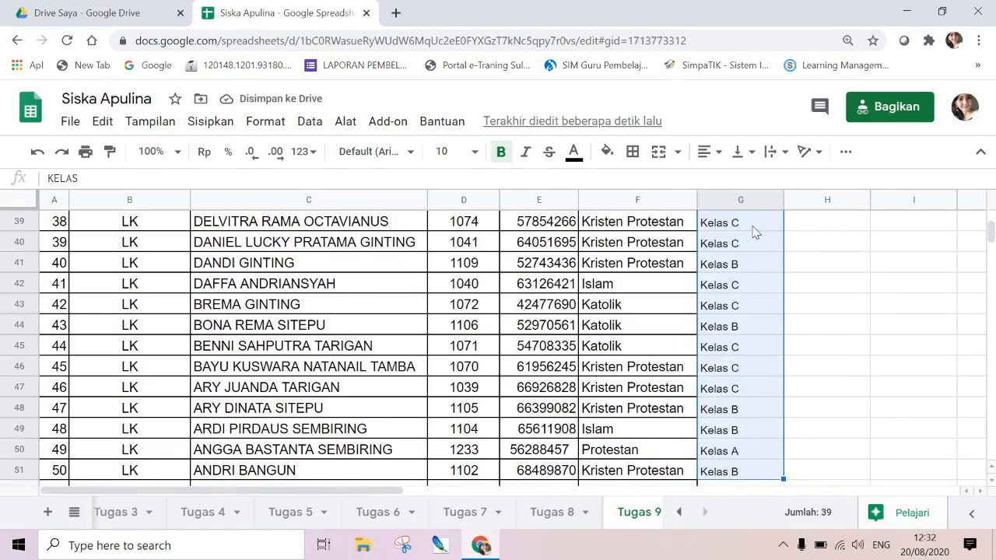
key("shift+Down")
key("shift+Down")
key("shift+Down")
key("shift+Down")
key("shift+Down")
key("shift+Down")
key("shift+Down")
key("shift+Down")
key("shift+Down")
key("shift+Down")
key("shift+Down")
key("shift+Down")
key("shift+Down")
key("shift+Down")
key("shift+Down")
key("shift+Down")
key("shift+Down")
key("shift+Down")
key("shift+Down")
key("shift+Down")
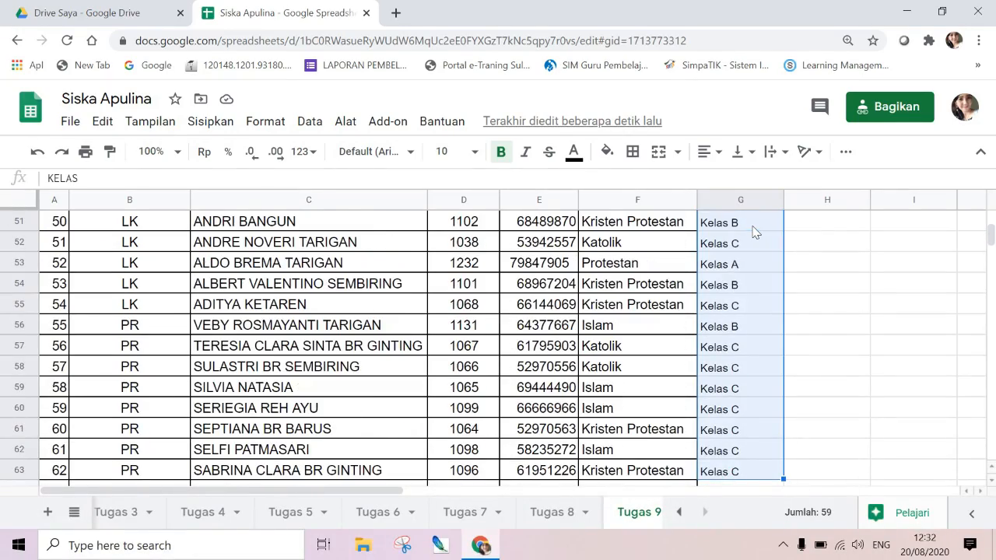
key("shift+Down")
key("shift+Down")
key("shift+Down")
key("shift+Down")
key("shift+Down")
key("shift+Down")
key("shift+Down")
key("shift+Down")
key("shift+Down")
key("shift+Down")
key("shift+Down")
key("shift+Down")
key("shift+Down")
key("shift+Down")
key("shift+Down")
key("shift+Down")
key("shift+Down")
key("shift+Down")
key("shift+Down")
key("shift+Down")
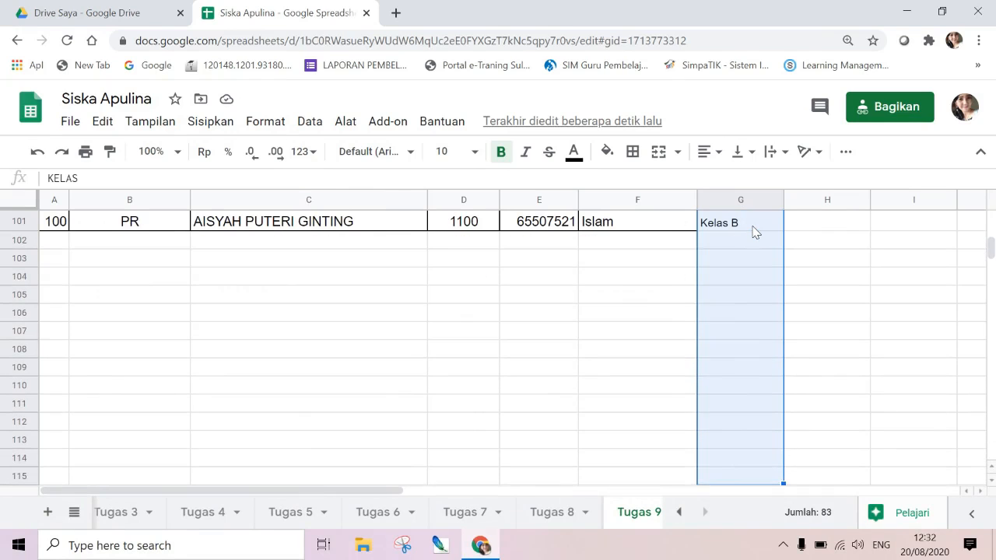
key("shift+Up")
key("shift+Up")
key("shift+Up")
key("shift+Up")
key("shift+Up")
key("shift+Up")
key("shift+Up")
key("shift+Up")
key("shift+Up")
key("shift+Up")
key("shift+Up")
key("shift+Up")
key("shift+Up")
key("shift+Up")
key("shift+Up")
key("shift+Up")
key("shift+Up")
key("shift+Up")
key("shift+Down")
key("shift+Down")
key("shift+Down")
key("shift+Down")
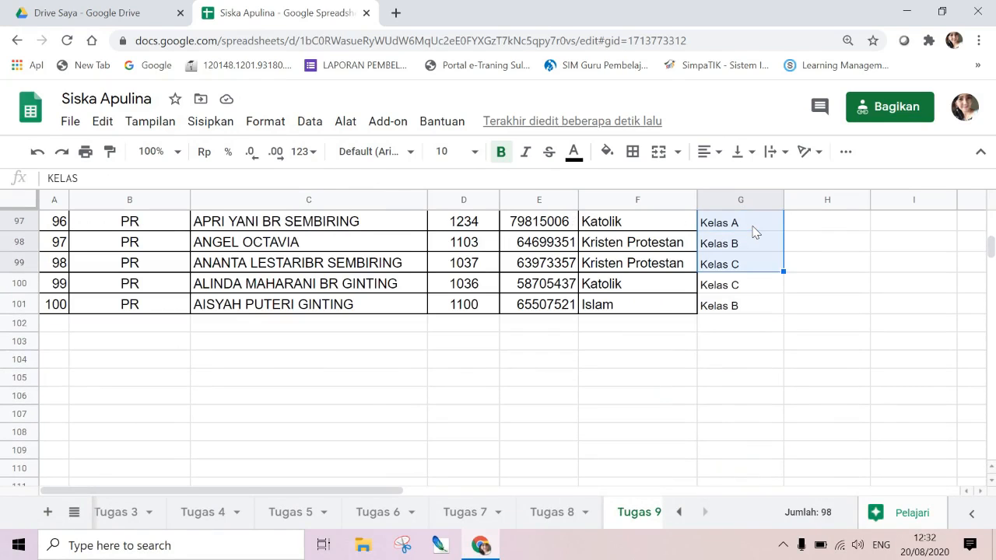
left_click(633, 152)
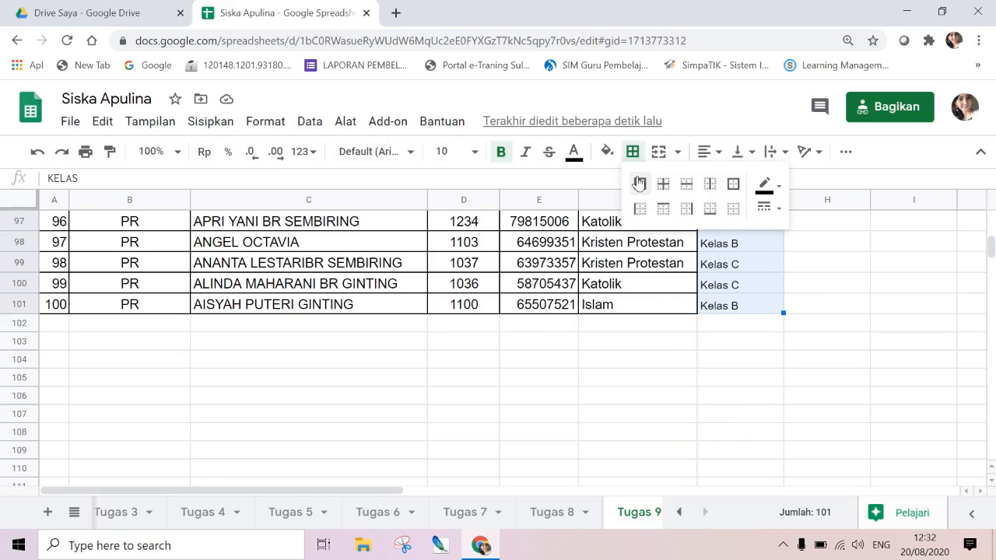
left_click(640, 185)
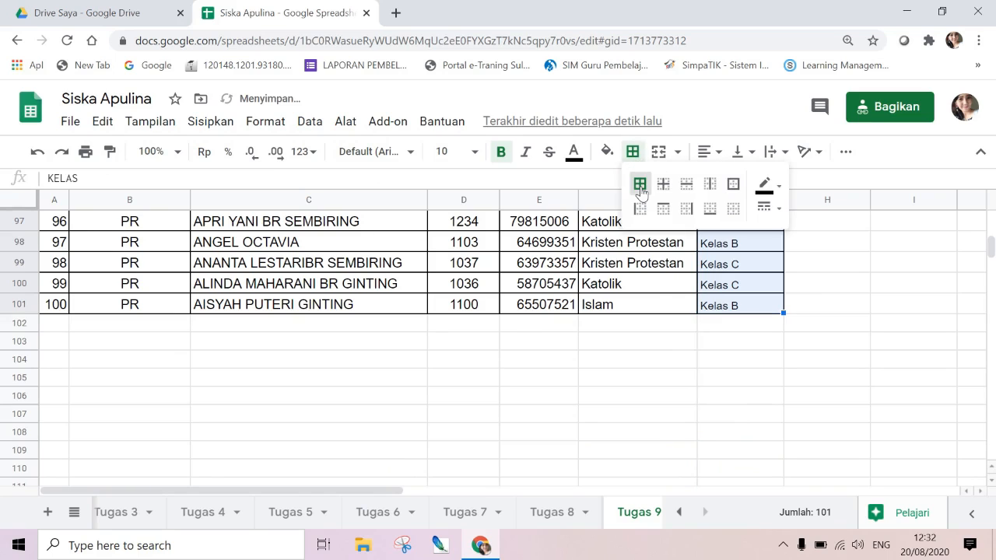
Center the KELAS column cells G1:G101 horizontally and set their font size to 12.
left_click_drag(991, 249, 992, 215)
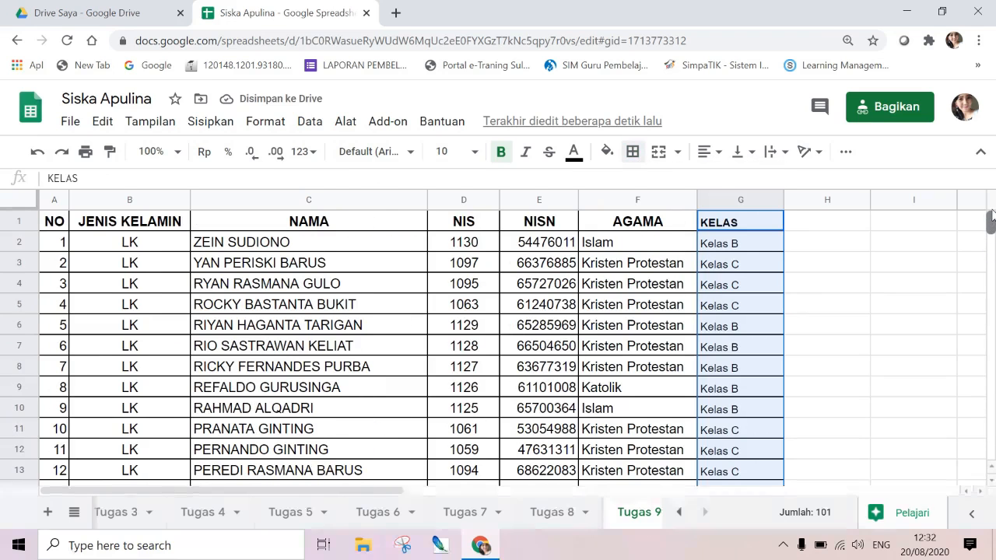
left_click(715, 156)
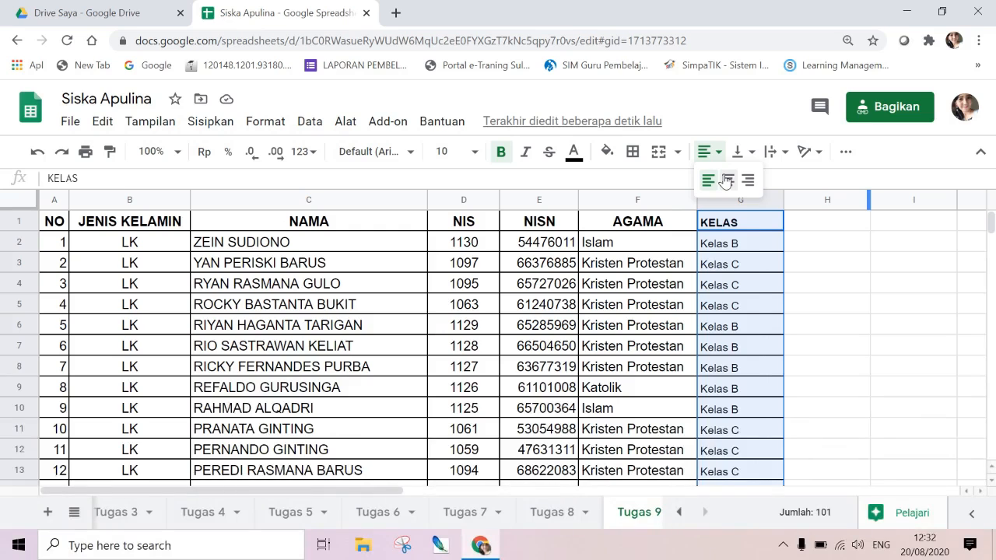
left_click(727, 180)
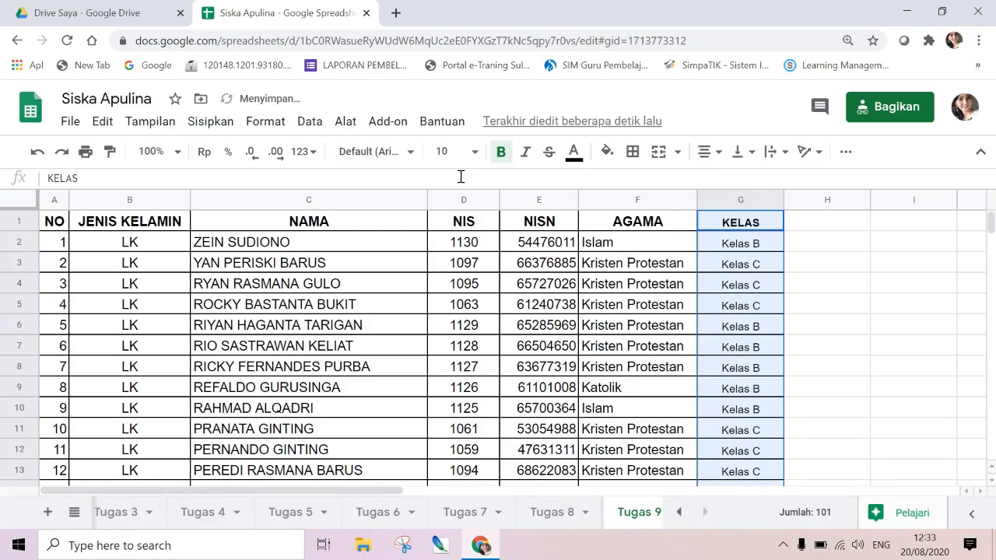
left_click(474, 151)
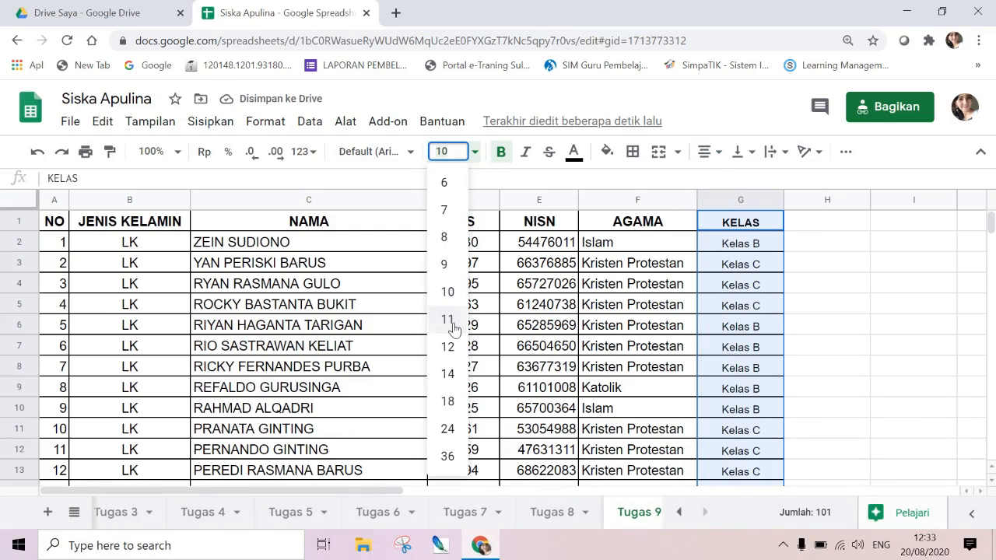
left_click(449, 347)
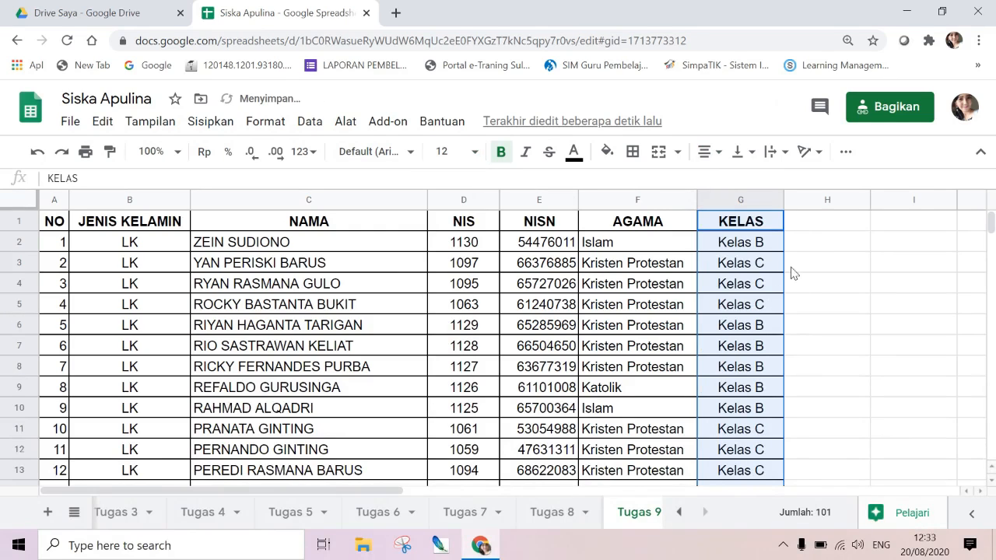
Select the class values in G2:G101 and start a conditional formatting rule (Format bersyarat) for that range.
left_click(770, 247)
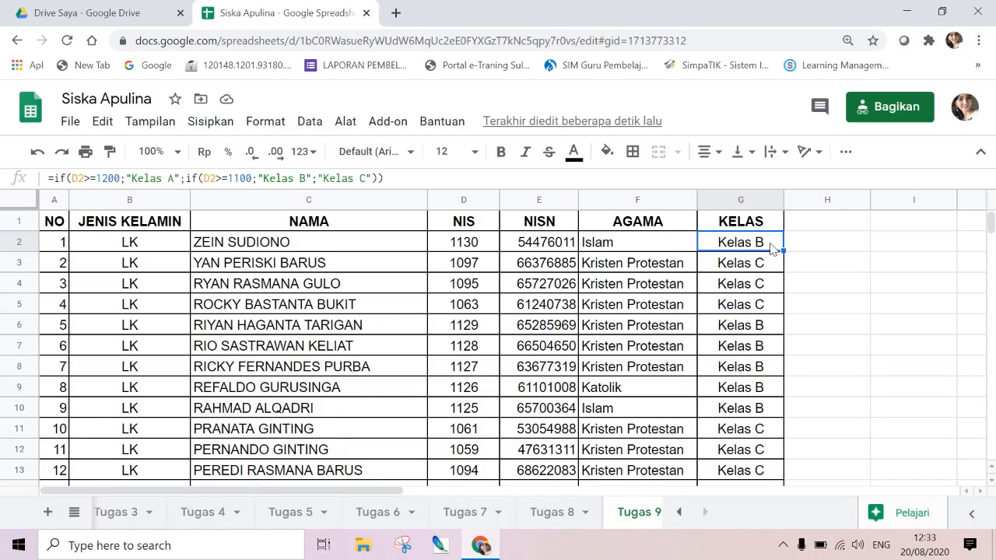
key("shift+Down")
key("shift+Down")
key("shift+Down")
key("shift+Down")
key("shift+Down")
key("shift+Down")
key("shift+Down")
key("shift+Down")
key("shift+Down")
key("shift+Down")
key("shift+Down")
key("shift+Down")
key("shift+Down")
key("shift+Down")
key("shift+Down")
key("shift+Down")
key("shift+Down")
key("shift+Down")
key("shift+Down")
key("shift+Down")
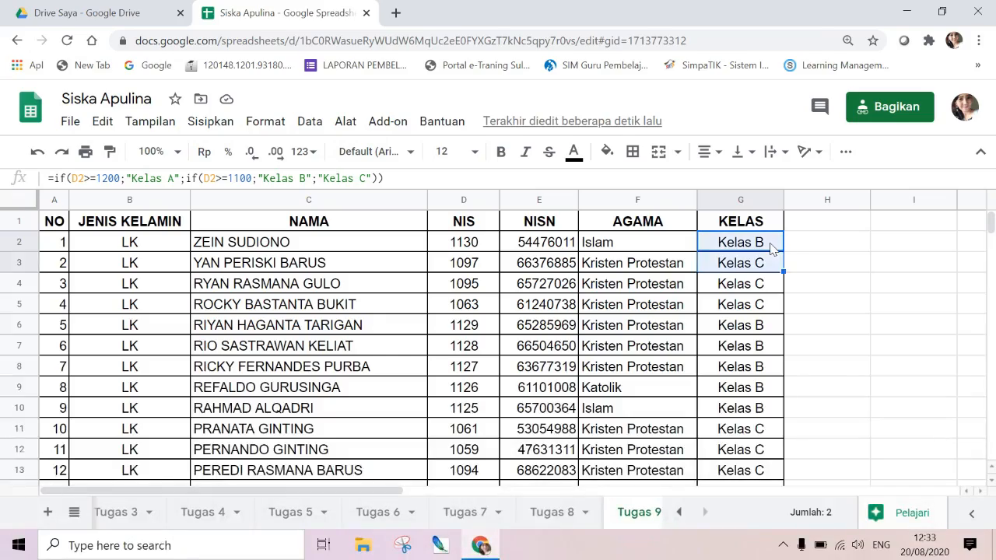
key("shift+Down")
key("shift+Down")
key("shift+Down")
key("shift+Down")
key("shift+Down")
key("shift+Down")
key("shift+Down")
key("shift+Down")
key("shift+Down")
key("shift+Down")
key("shift+Down")
key("shift+Down")
key("shift+Down")
key("shift+Down")
key("shift+Down")
key("shift+Down")
key("shift+Down")
key("shift+Down")
key("shift+Down")
key("shift+Down")
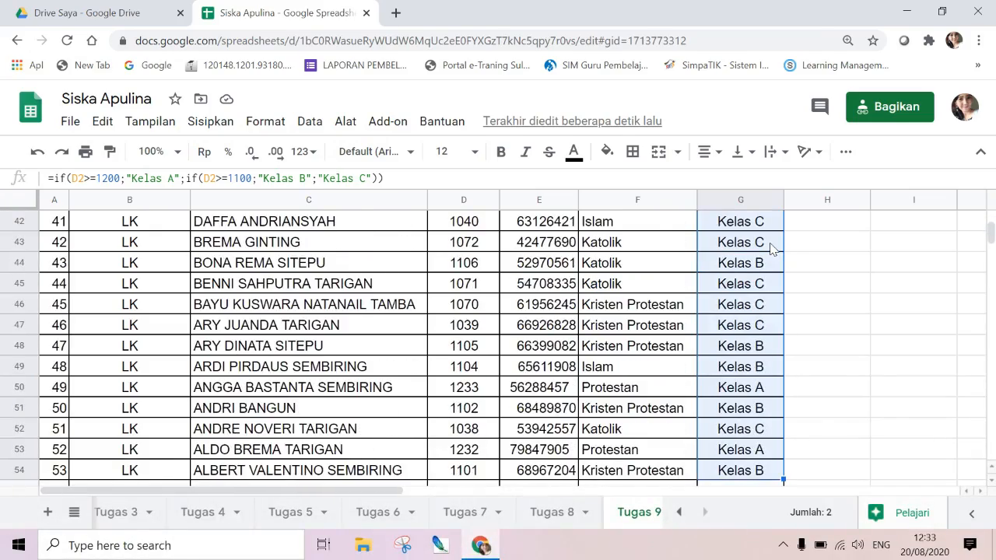
key("shift+Down")
key("shift+Down")
key("shift+Down")
key("shift+Down")
key("shift+Down")
key("shift+Down")
key("shift+Down")
key("shift+Down")
key("shift+Down")
key("shift+Down")
key("shift+Down")
key("shift+Down")
key("shift+Down")
key("shift+Down")
key("shift+Down")
key("shift+Down")
key("shift+Down")
key("shift+Down")
key("shift+Down")
key("shift+Down")
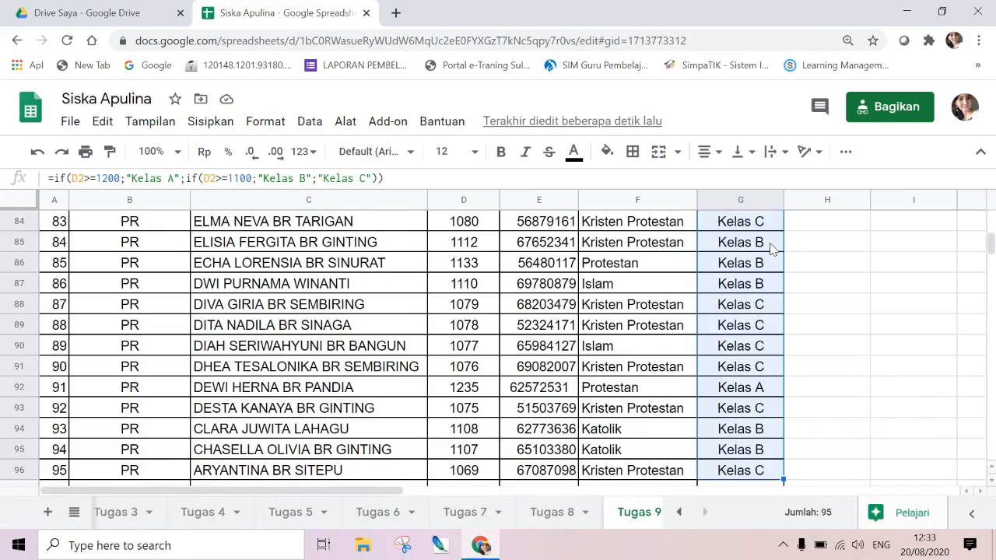
key("shift+Down")
key("shift+Down")
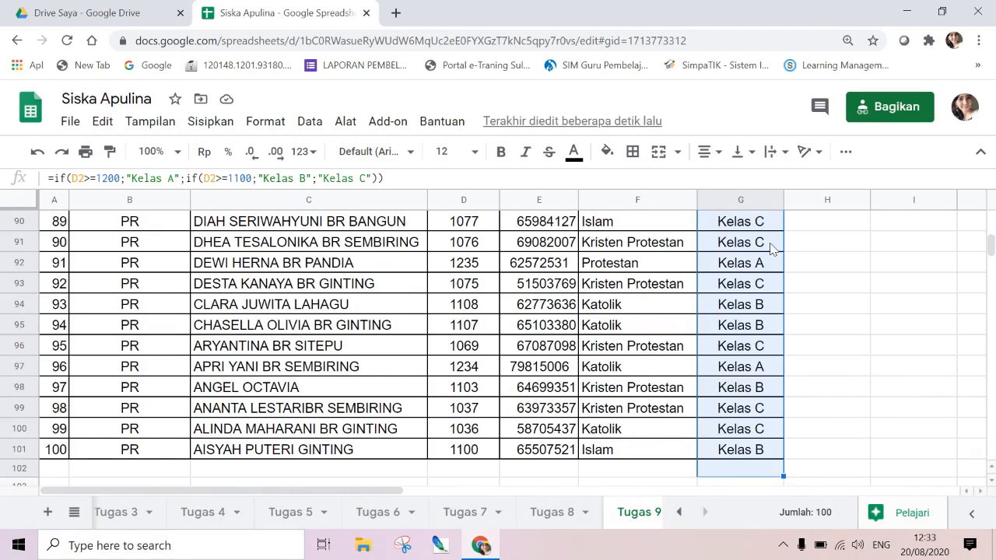
key("shift+Up")
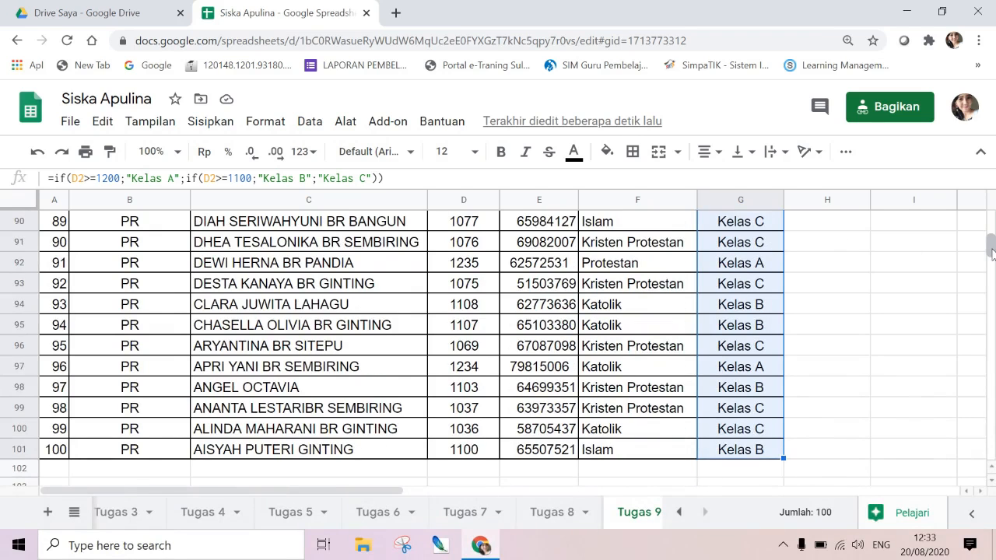
left_click_drag(992, 253, 992, 212)
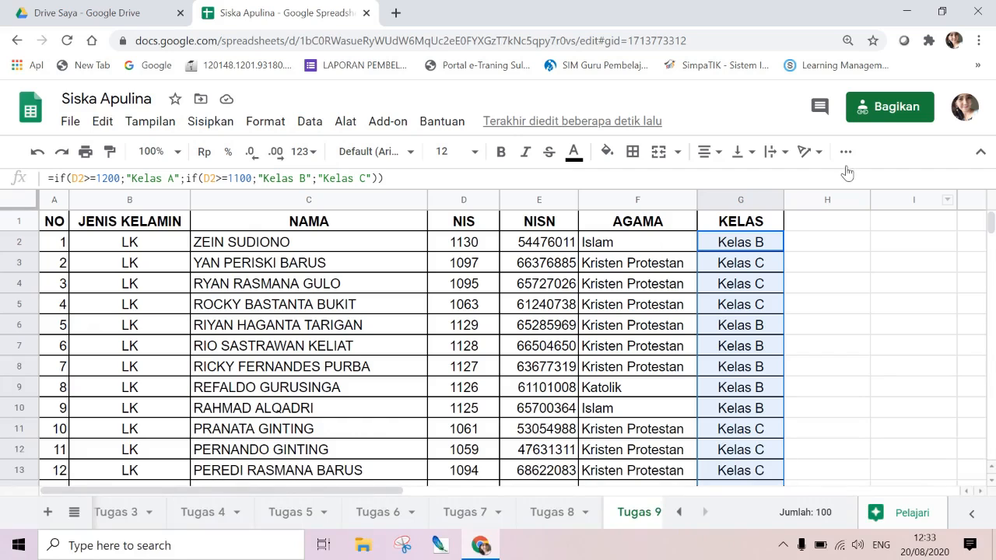
left_click(276, 122)
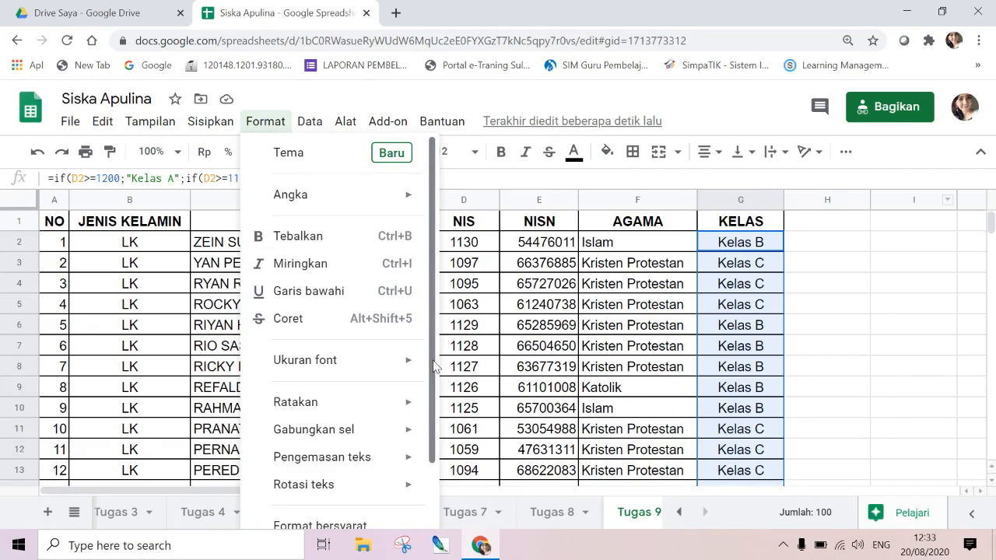
scroll(434, 365, "down", 2)
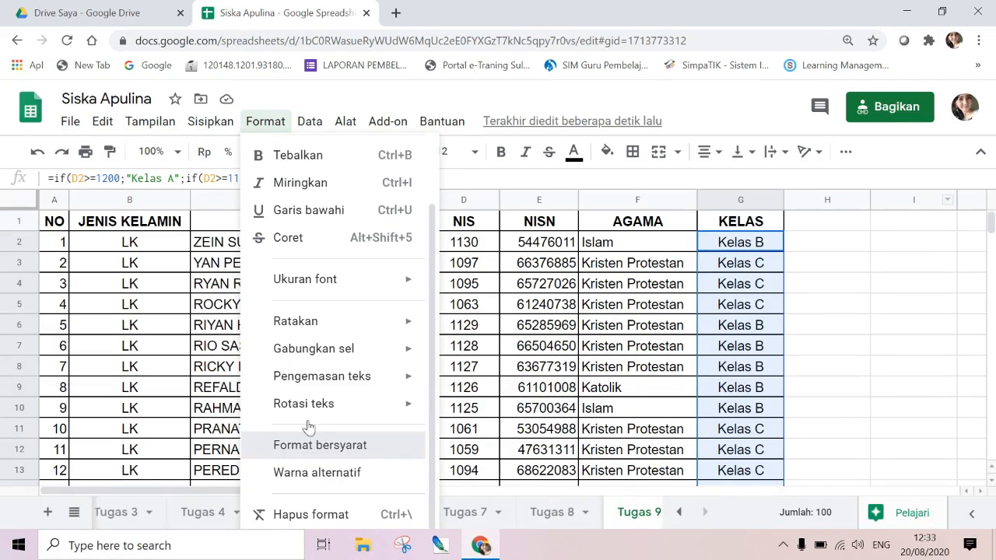
left_click(308, 450)
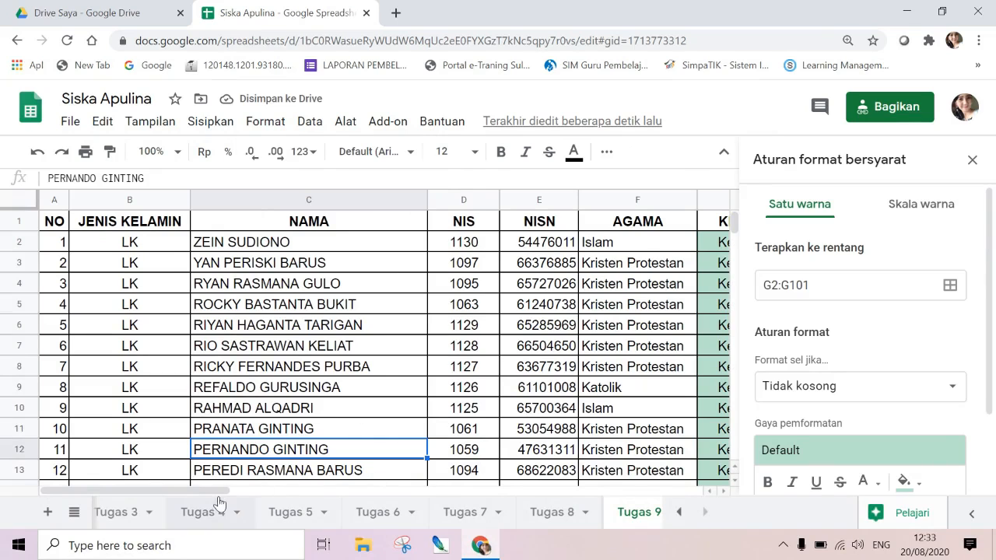
Set the rule's condition to "Setara dengan" with the value "Kelas A".
left_click_drag(221, 491, 304, 498)
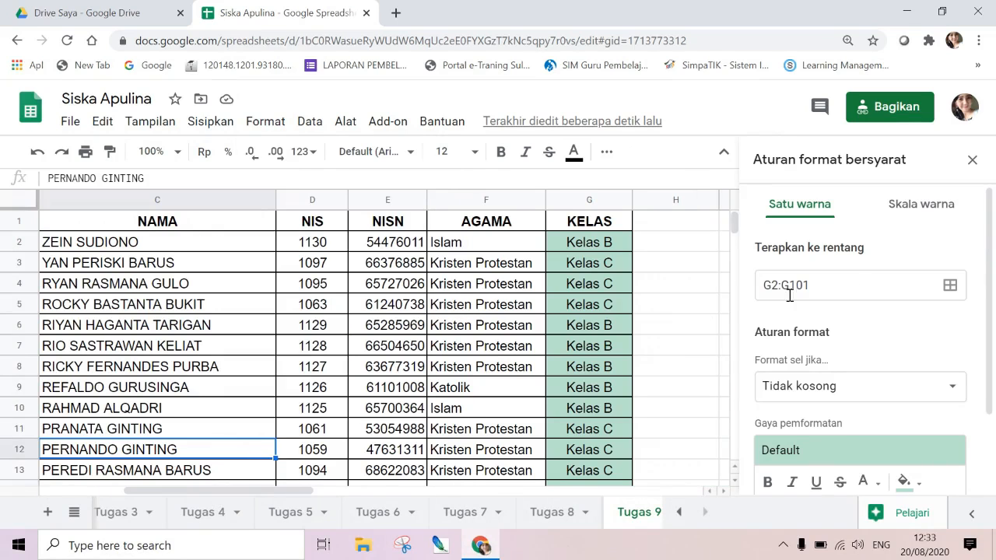
left_click(836, 387)
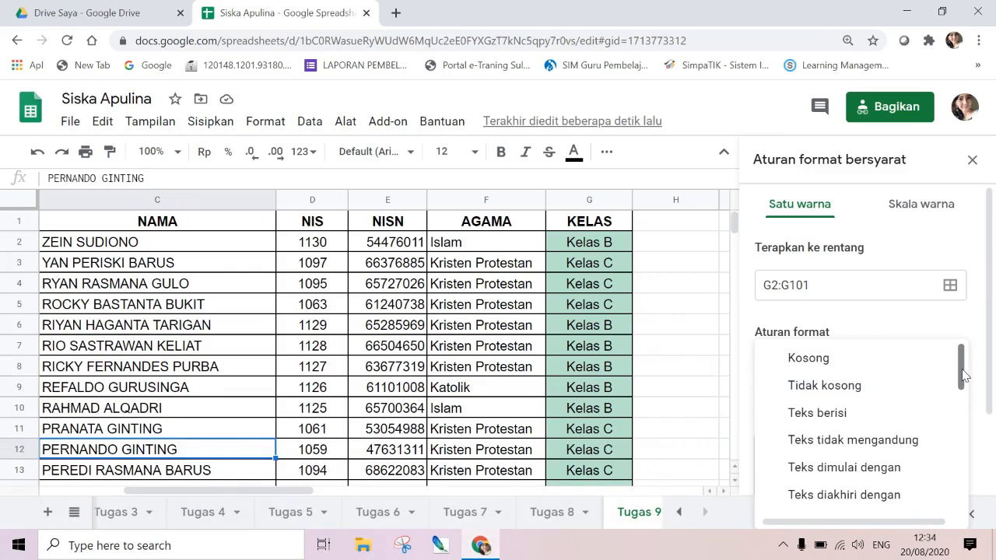
left_click_drag(961, 374, 963, 470)
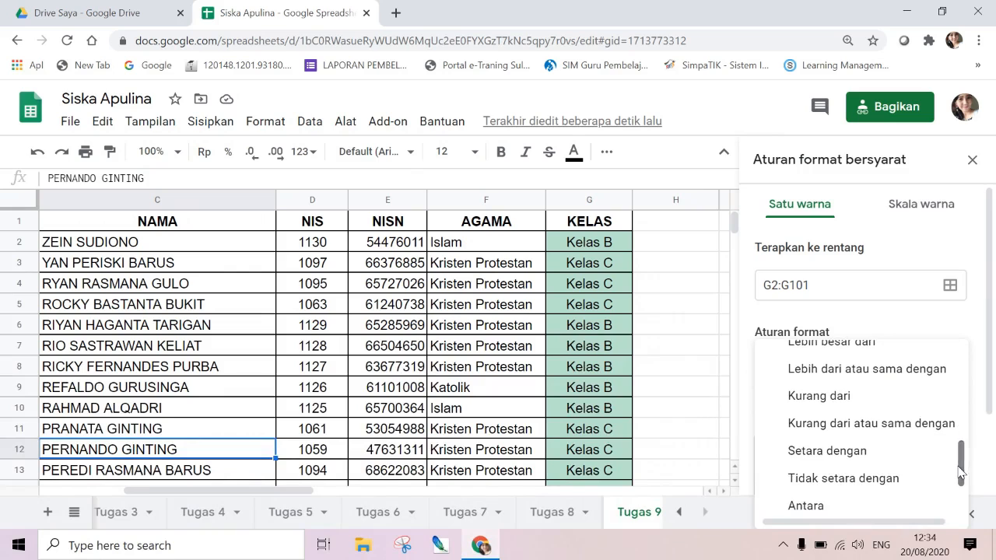
left_click(856, 455)
left_click(792, 427)
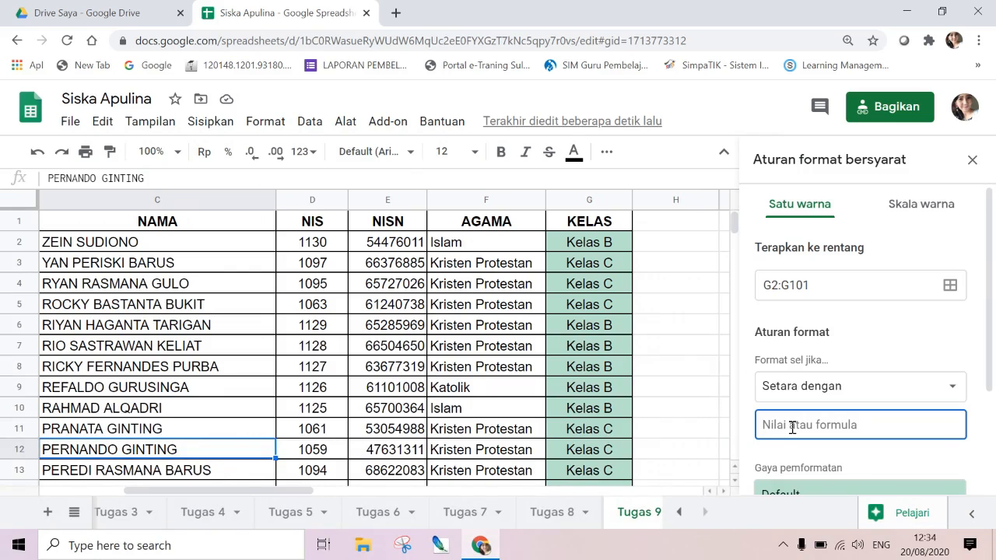
type("Kel")
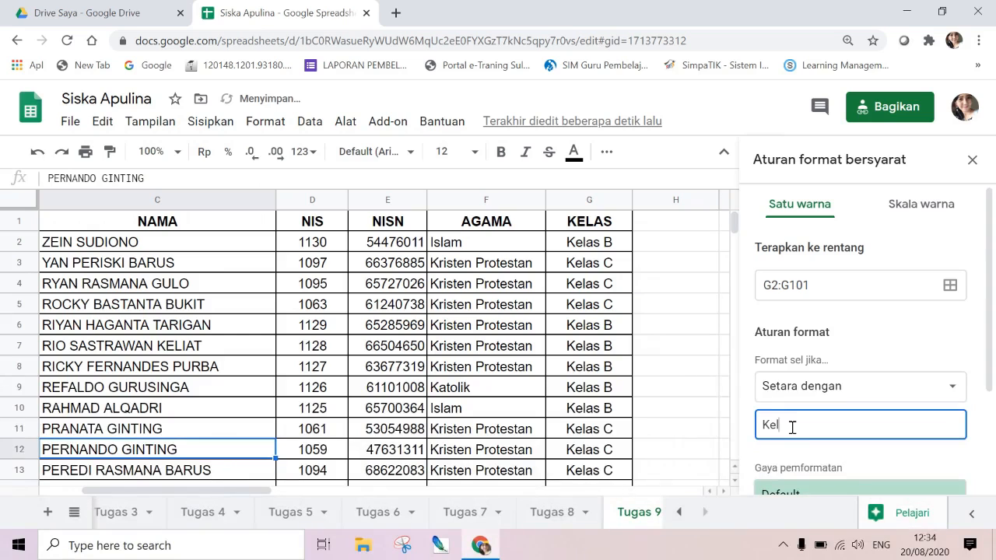
type("as A")
Style the Kelas A rule with bold white text on a red fill and save the rule.
left_click_drag(990, 276, 992, 354)
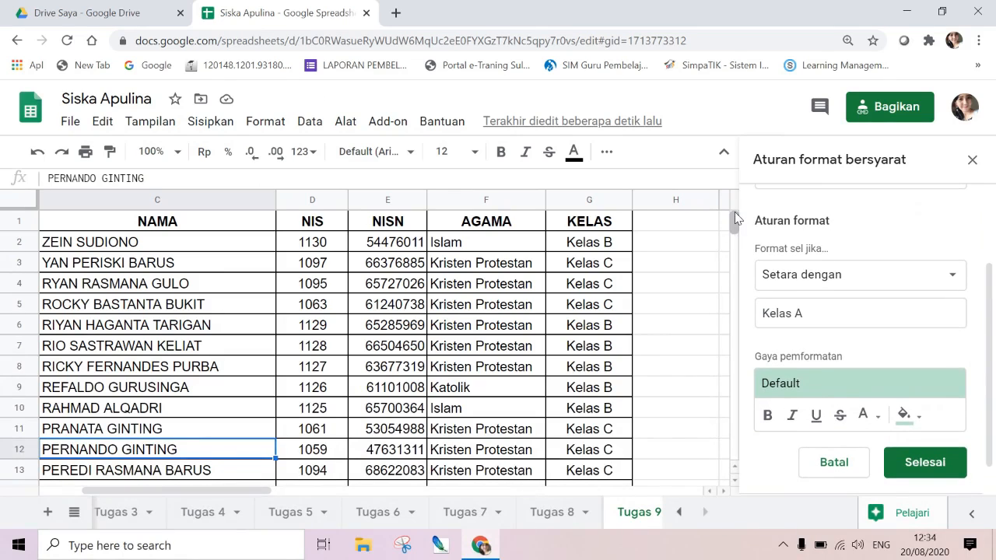
left_click_drag(991, 317, 993, 348)
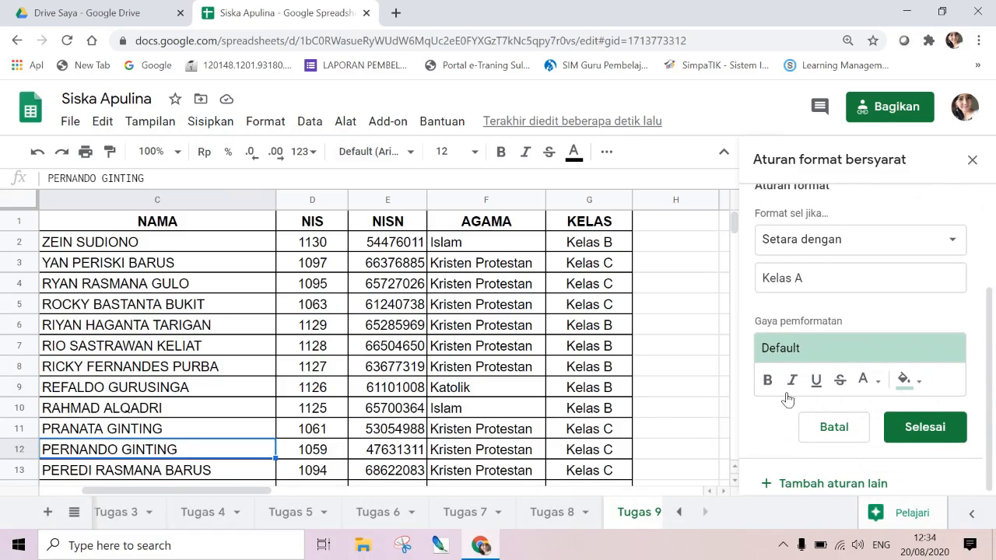
left_click(767, 380)
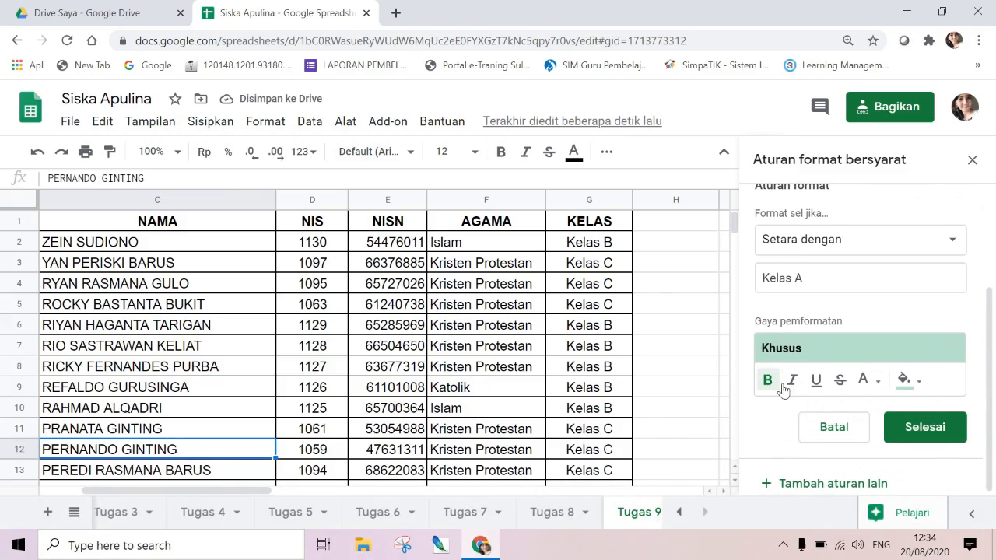
left_click(878, 388)
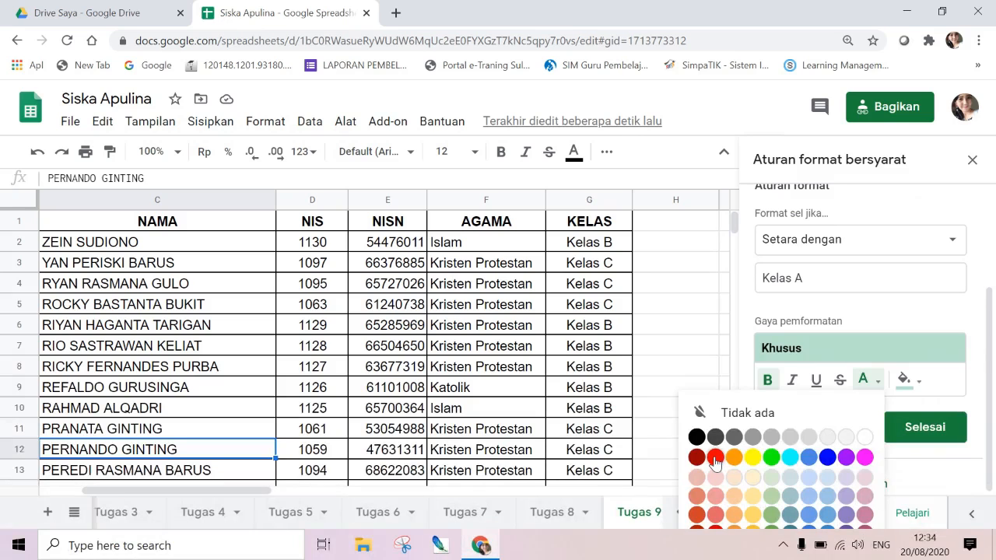
left_click(863, 440)
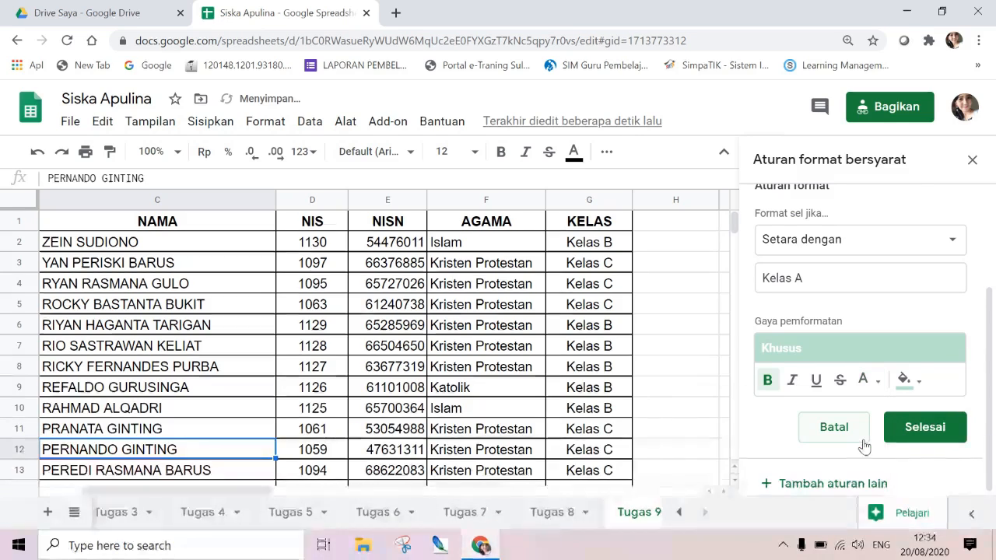
left_click(904, 379)
left_click(753, 460)
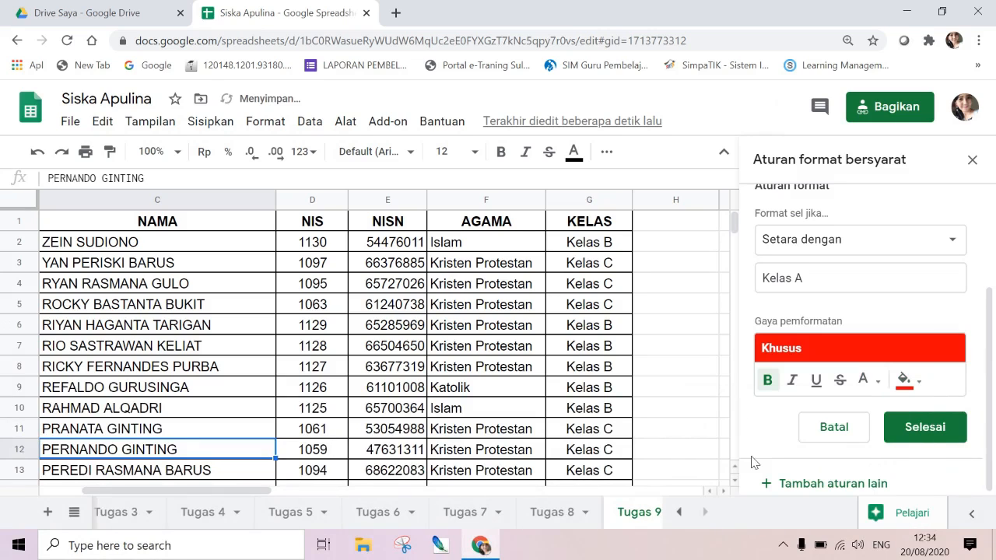
left_click(910, 427)
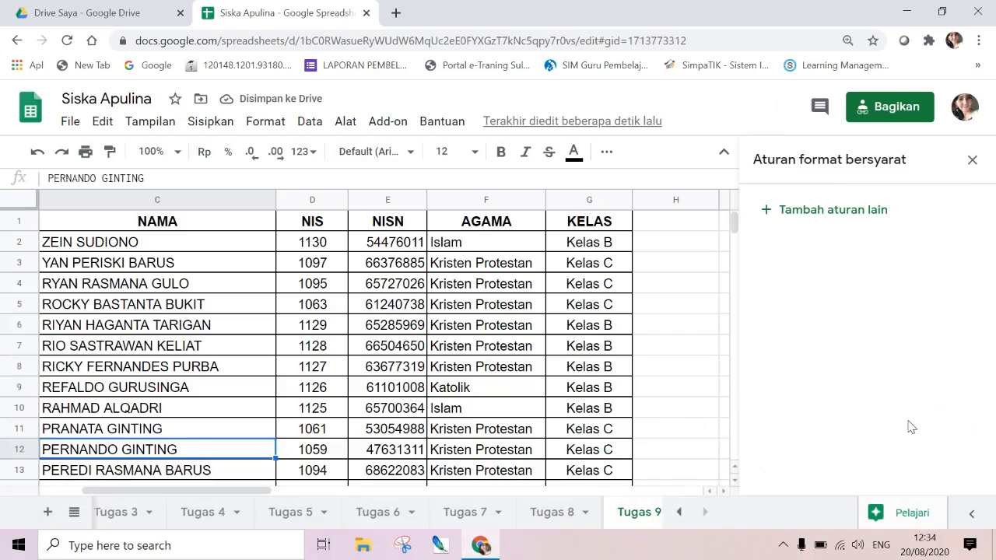
Check the red Kelas A cells and add another conditional formatting rule, applied to cell C12.
left_click_drag(733, 224, 733, 239)
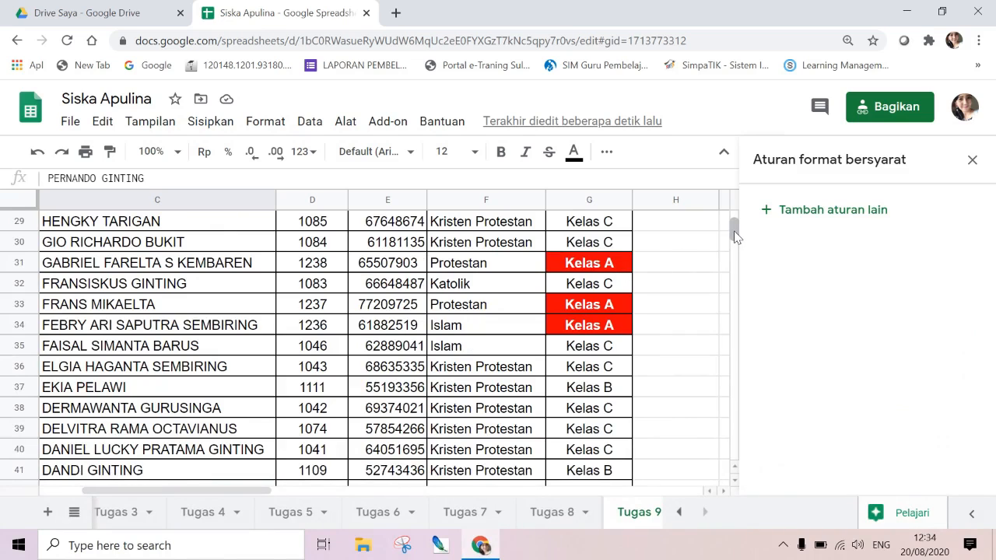
mouse_move(733, 238)
left_mouse_down()
mouse_move(734, 257)
mouse_move(732, 219)
left_mouse_up()
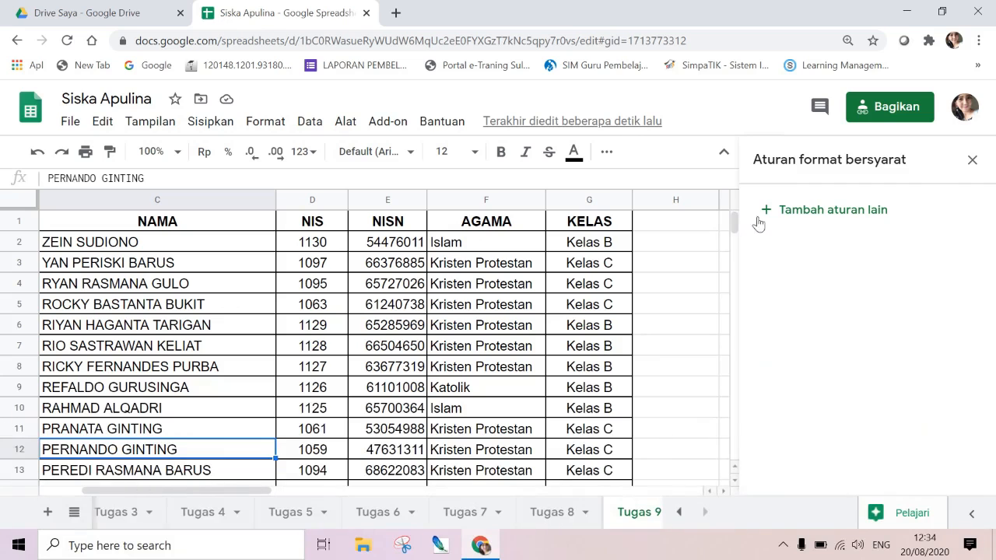
left_click(768, 214)
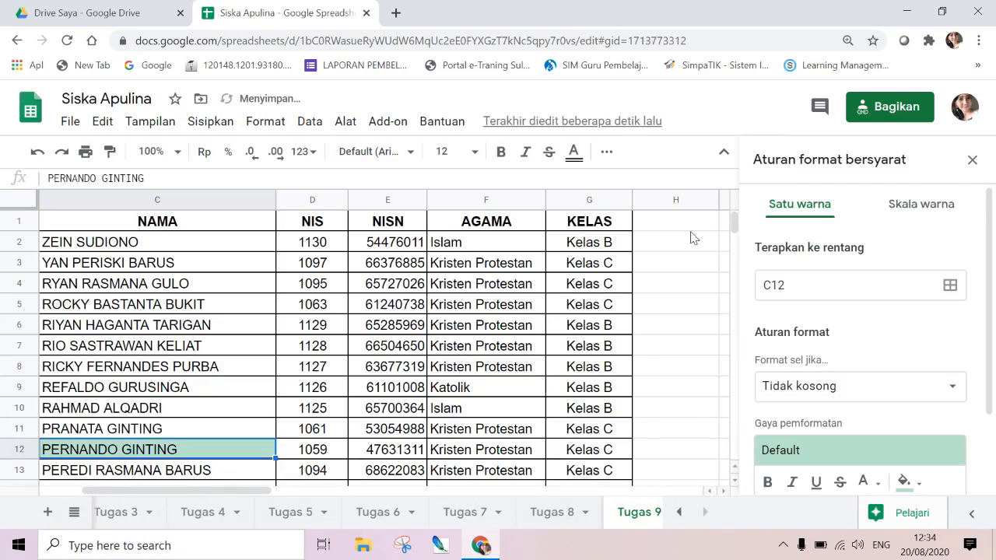
Select the class values in G2:G101 and start a new conditional formatting rule for that range.
left_click(606, 241)
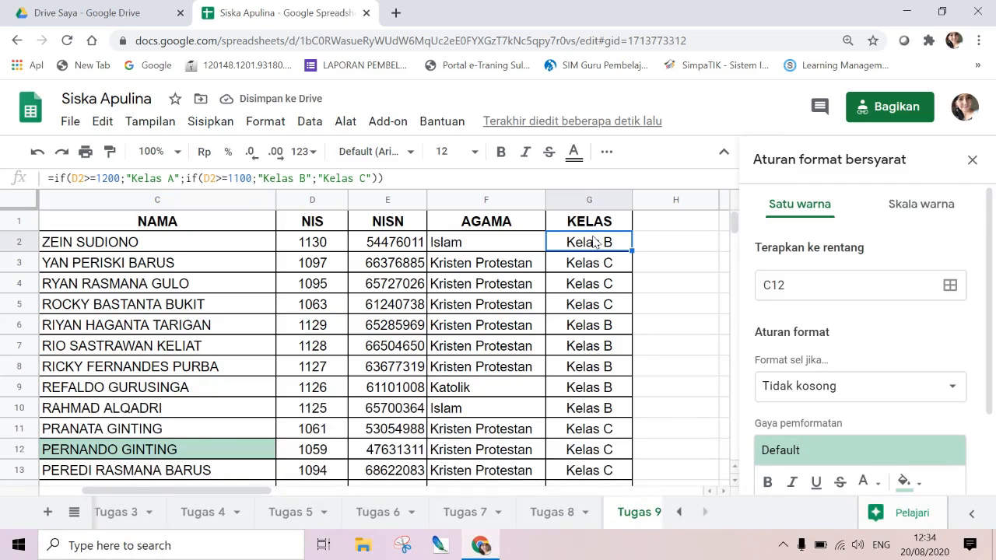
key("shift+Down")
key("shift+Down")
key("shift+Down")
key("shift+Down")
key("shift+Down")
key("shift+Down")
key("shift+Down")
key("shift+Down")
key("shift+Down")
key("shift+Down")
key("shift+Down")
key("shift+Down")
key("shift+Down")
key("shift+Down")
key("shift+Down")
key("shift+Down")
key("shift+Down")
key("shift+Down")
key("shift+Down")
key("shift+Down")
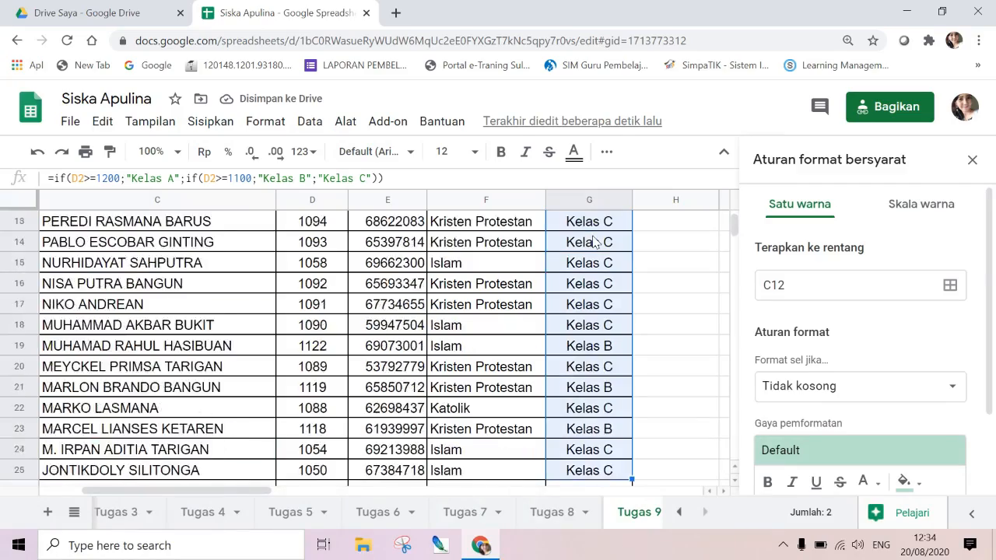
key("shift+Down")
key("shift+Down")
key("shift+Down")
key("shift+Down")
key("shift+Down")
key("shift+Down")
key("shift+Down")
key("shift+Down")
key("shift+Down")
key("shift+Down")
key("shift+Down")
key("shift+Down")
key("shift+Down")
key("shift+Down")
key("shift+Down")
key("shift+Down")
key("shift+Down")
key("shift+Down")
key("shift+Down")
key("shift+Down")
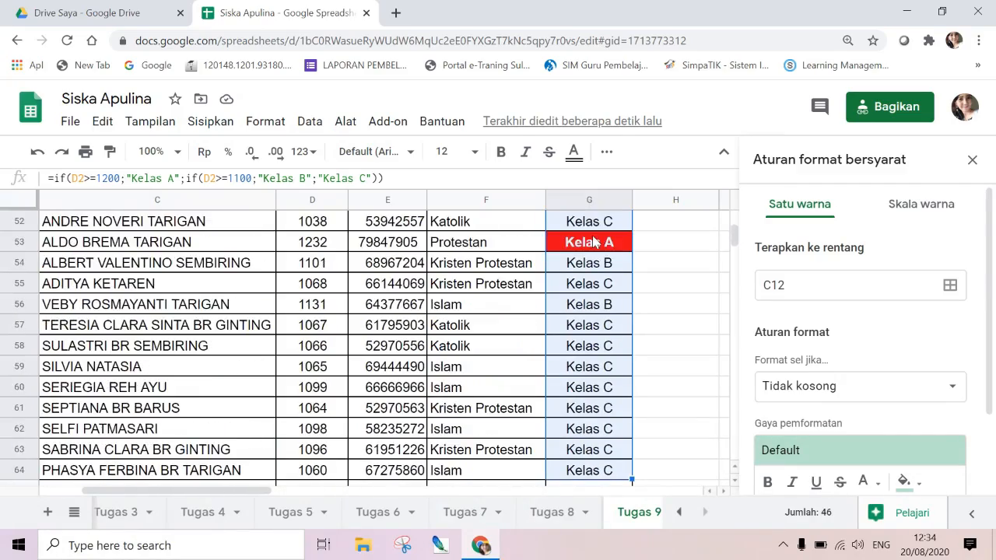
key("shift+Down")
key("shift+Down")
key("shift+Down")
key("shift+Down")
key("shift+Down")
key("shift+Down")
key("shift+Down")
key("shift+Down")
key("shift+Down")
key("shift+Down")
key("shift+Down")
key("shift+Down")
key("shift+Down")
key("shift+Down")
key("shift+Down")
key("shift+Down")
key("shift+Down")
key("shift+Down")
key("shift+Down")
key("shift+Down")
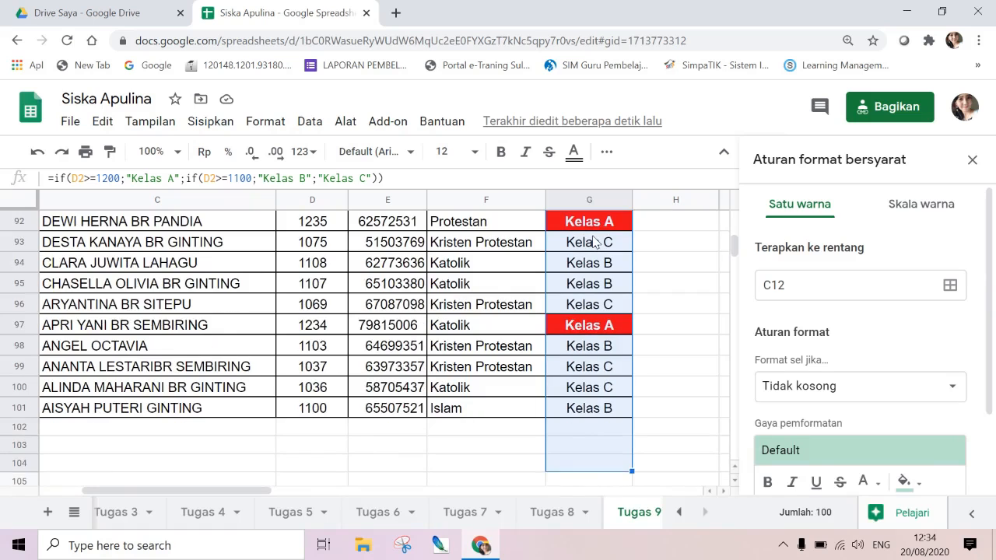
key("shift+Up")
key("shift+Up")
key("shift+Up")
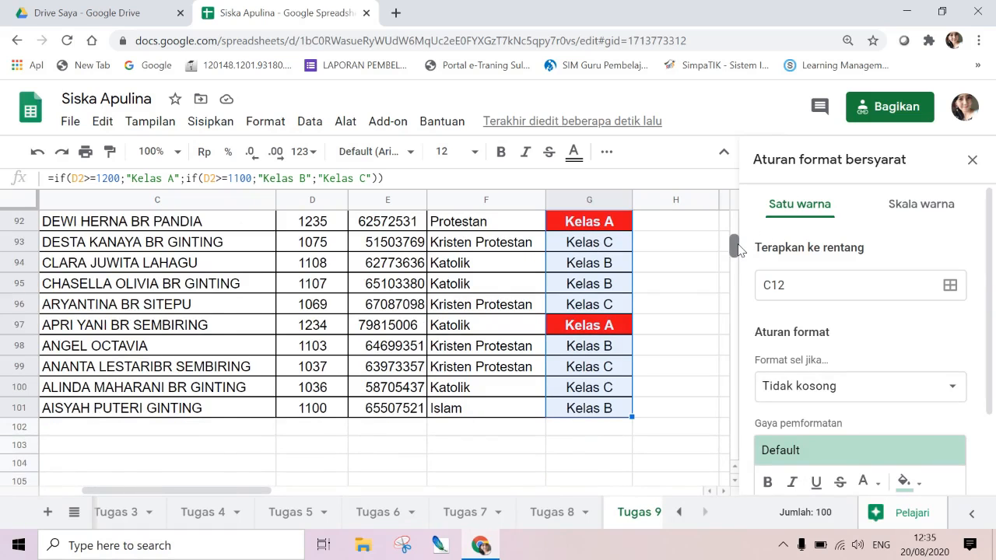
left_click_drag(738, 248, 736, 220)
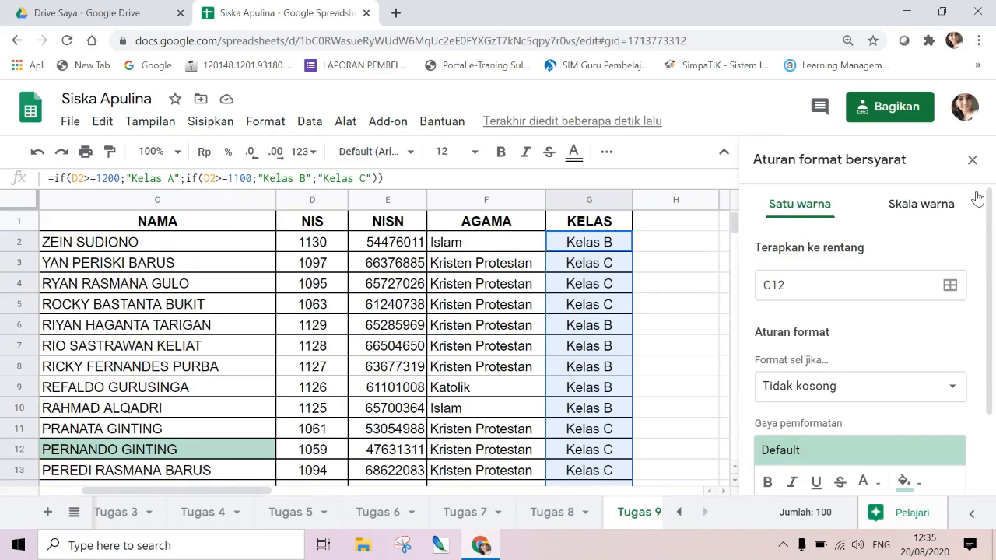
left_click(972, 161)
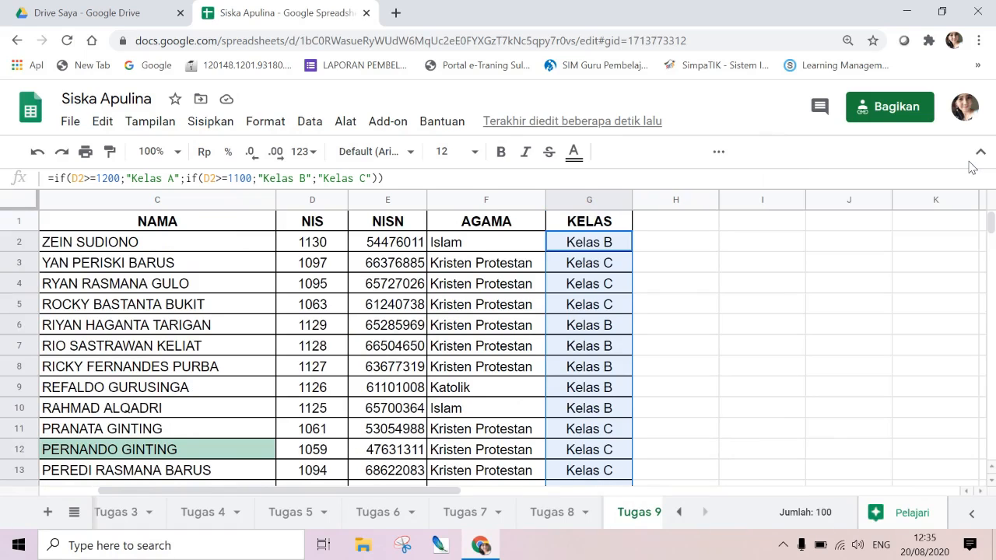
left_click(264, 121)
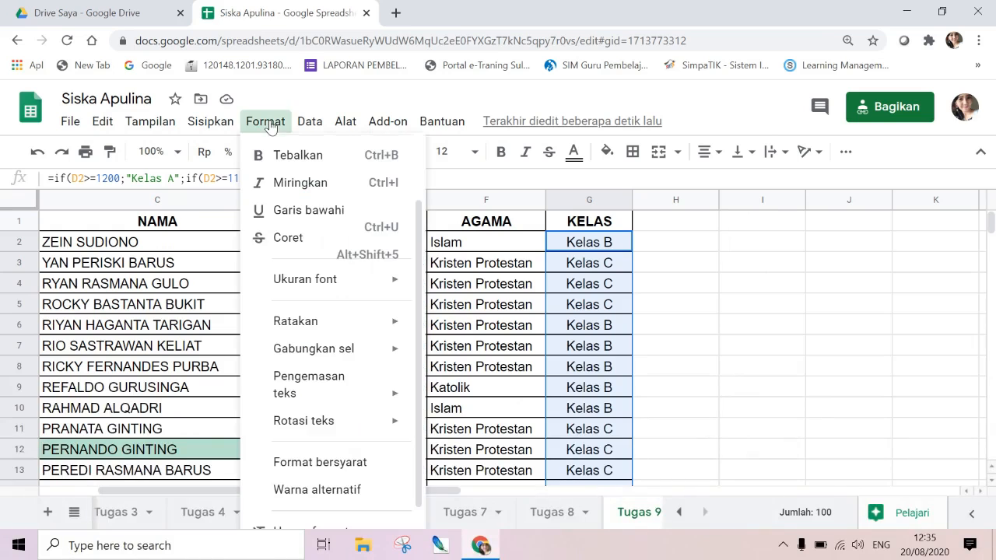
left_click(340, 451)
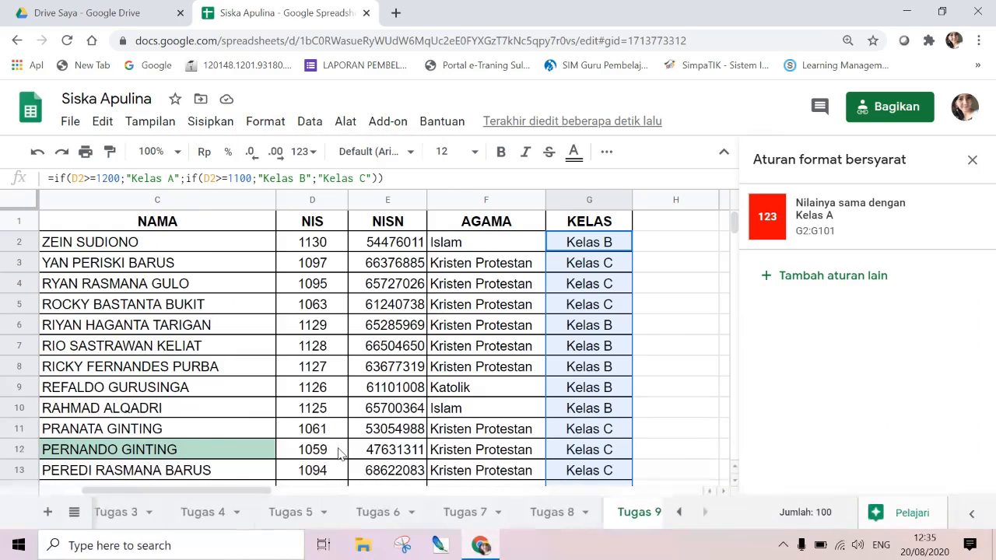
left_click(792, 276)
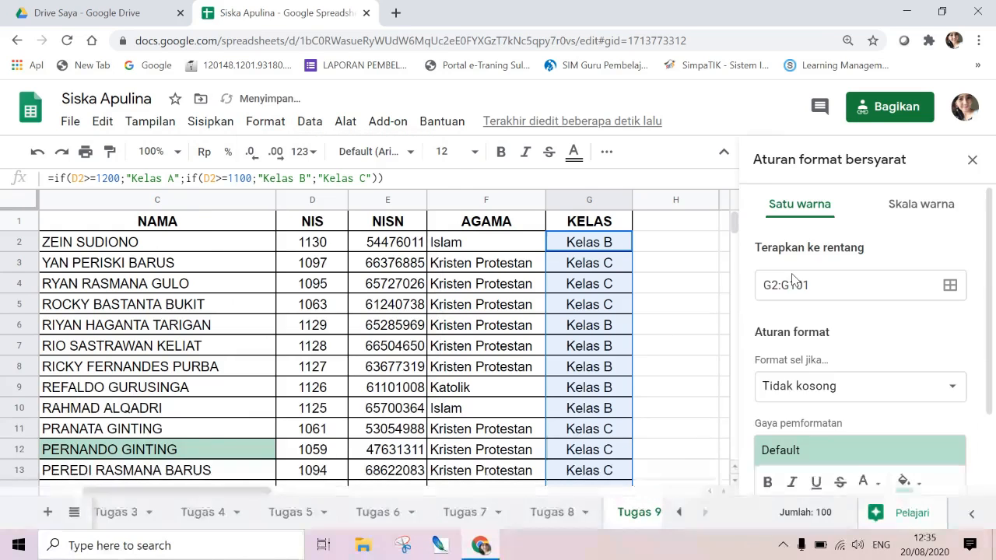
Set the new rule's condition to "Setara dengan" with the value "Kelas B".
left_click(926, 389)
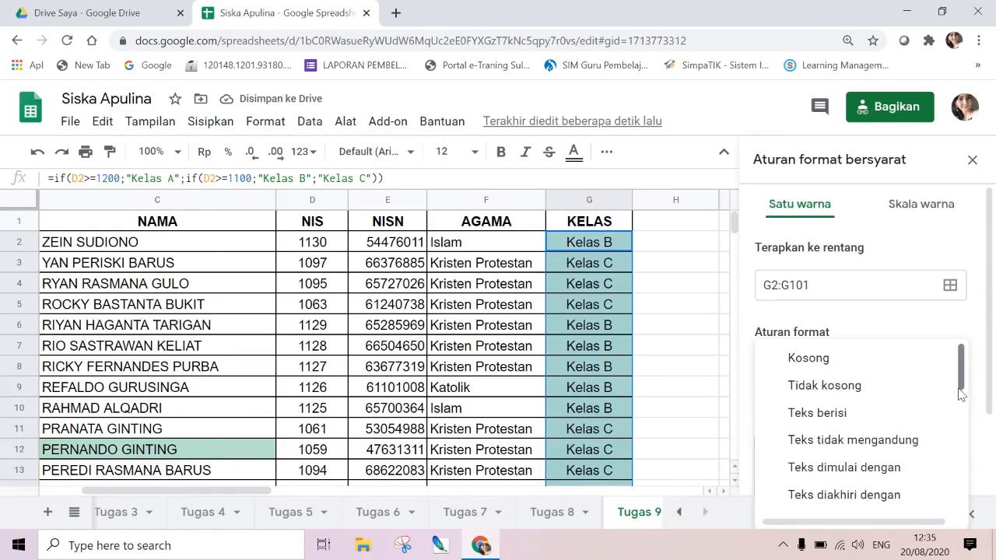
left_click_drag(961, 395, 945, 484)
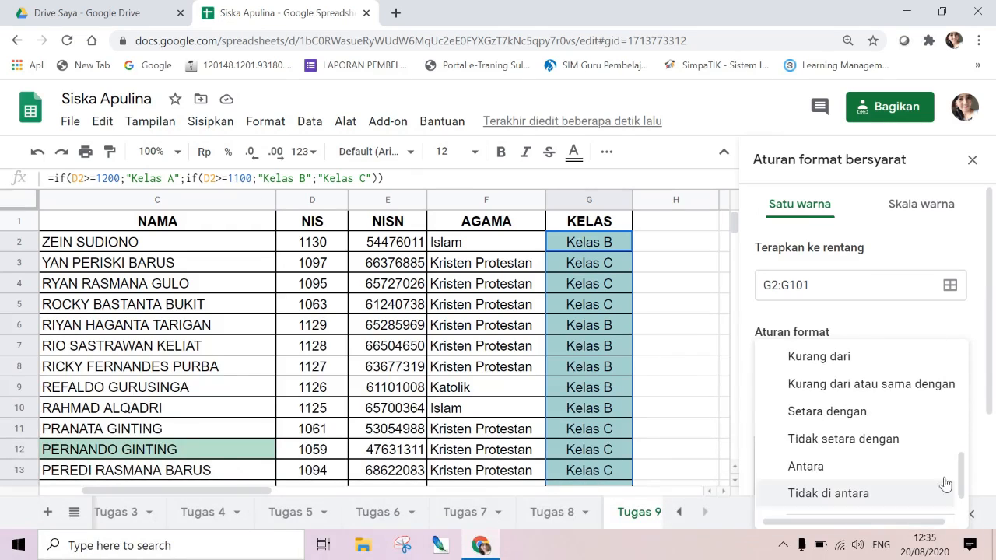
left_click(863, 416)
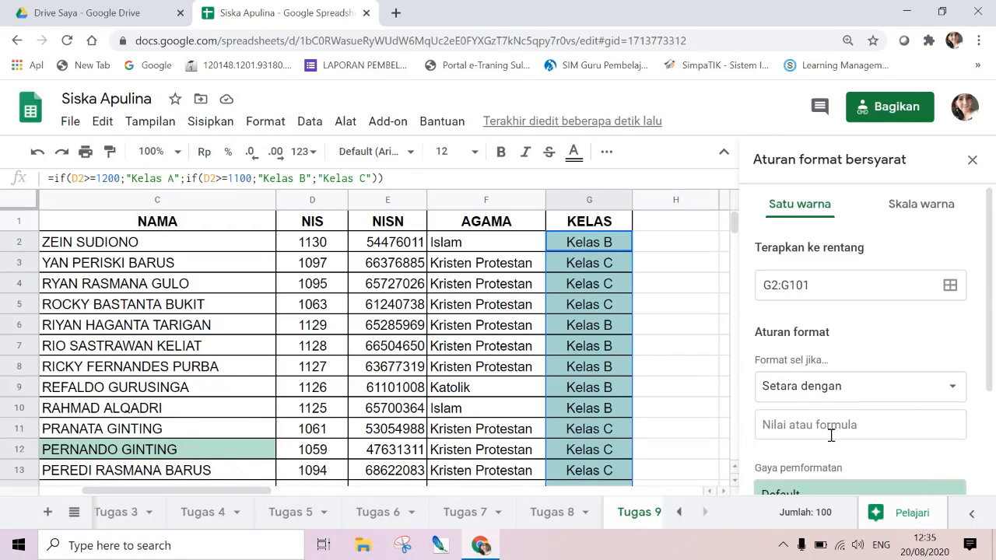
left_click(830, 435)
type("Ke")
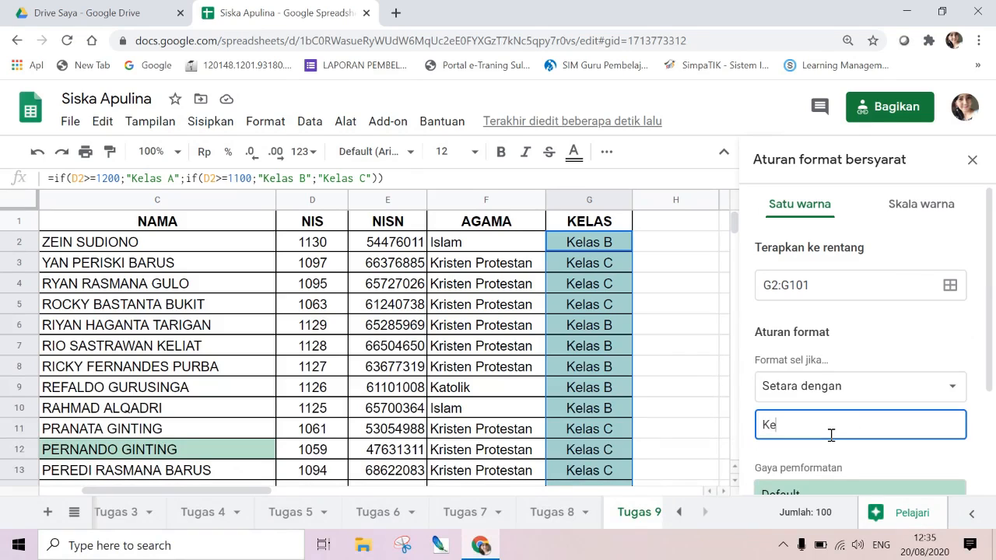
type("las")
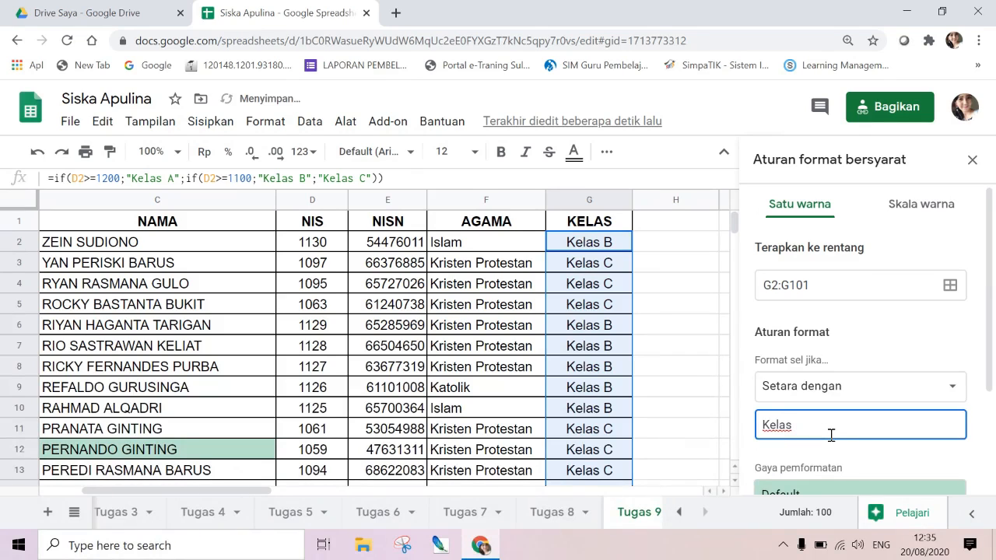
type(" B")
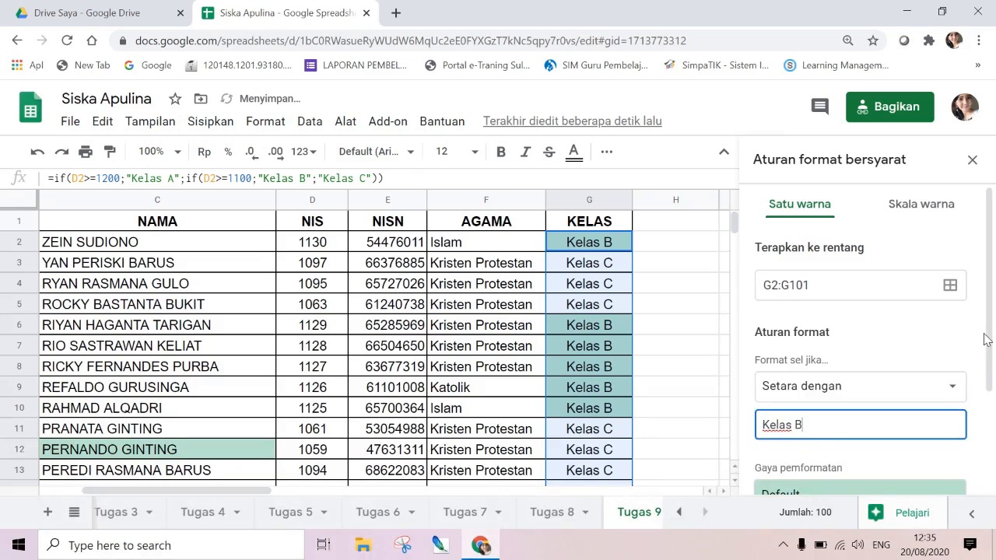
Style the Kelas B rule with bold yellow text on a magenta fill and save the rule.
left_click_drag(986, 339, 987, 432)
left_click(767, 401)
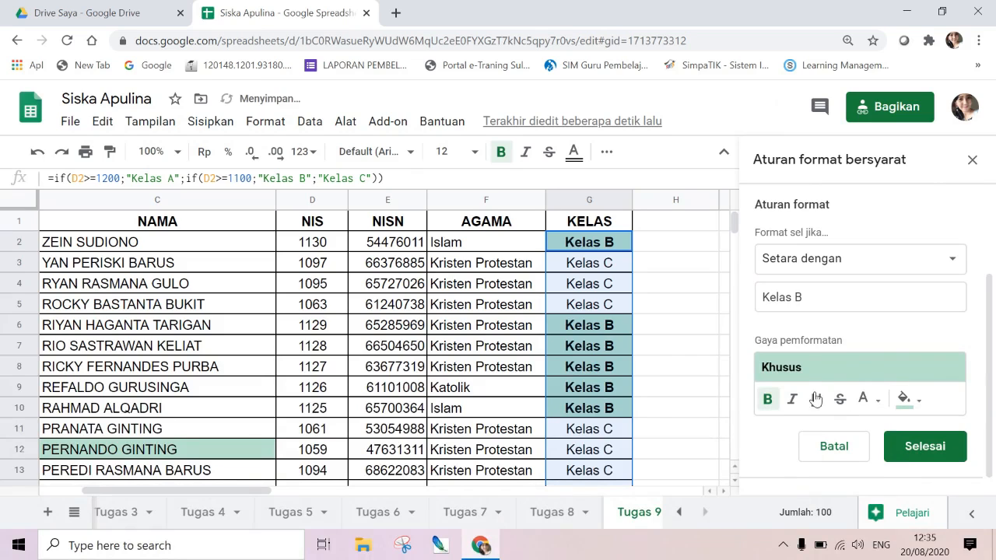
left_click(874, 401)
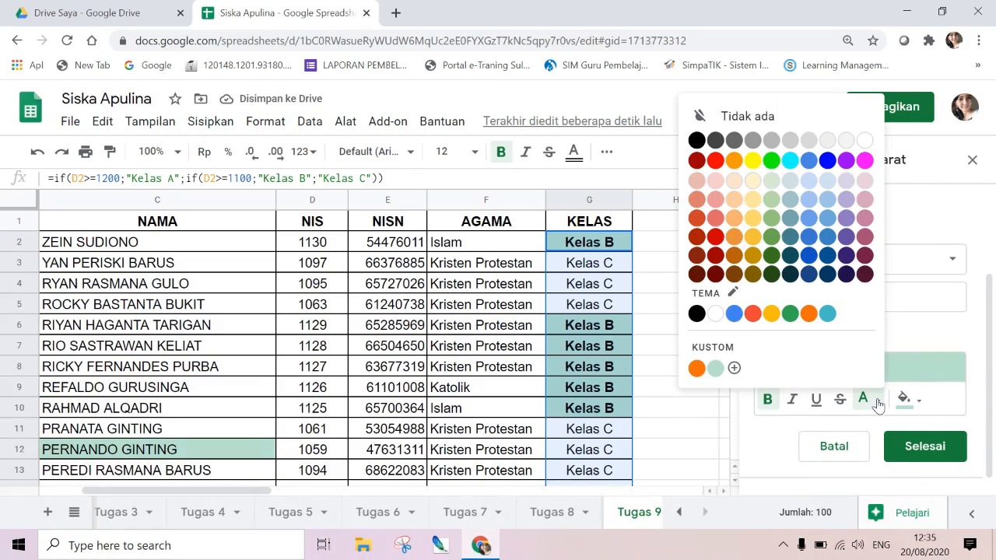
left_click(757, 164)
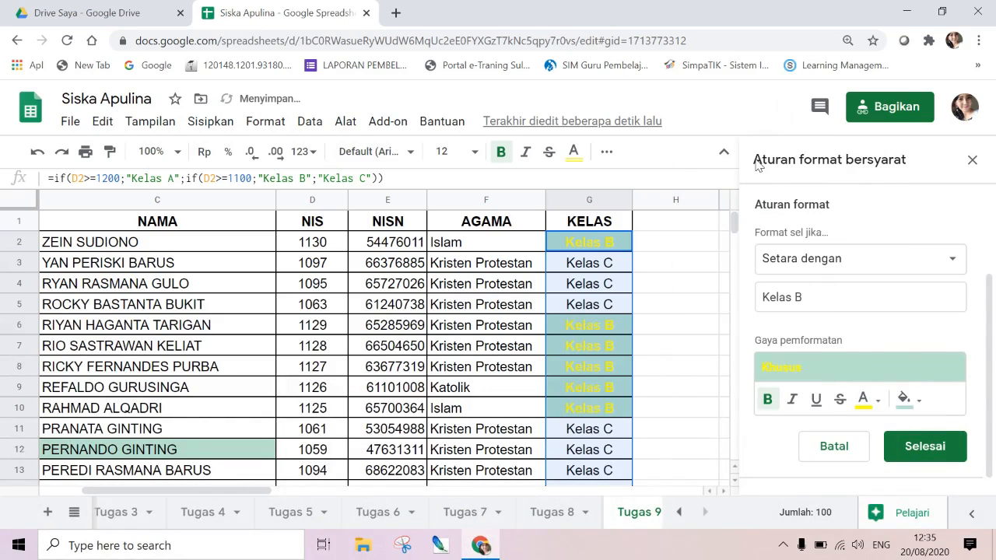
left_click(914, 403)
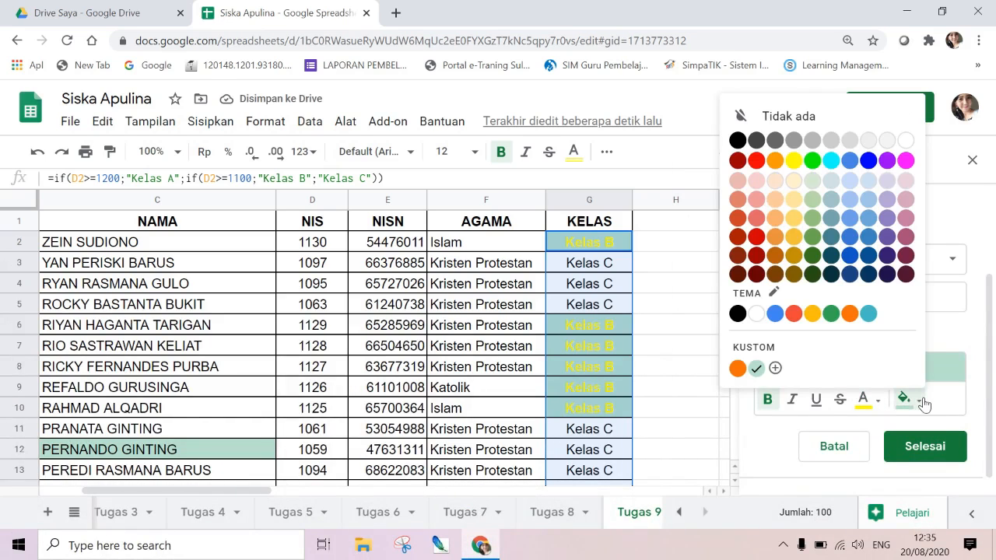
left_click(906, 162)
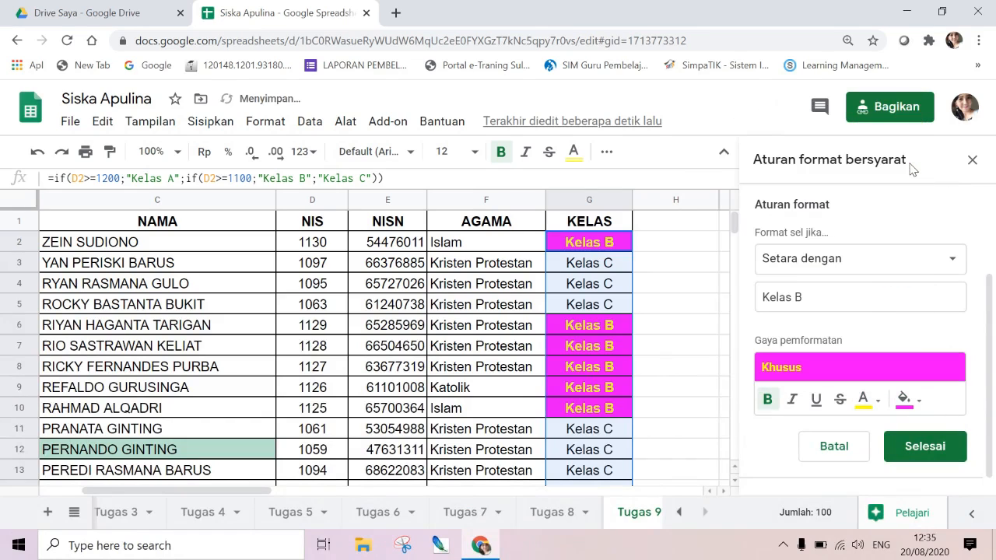
left_click(918, 451)
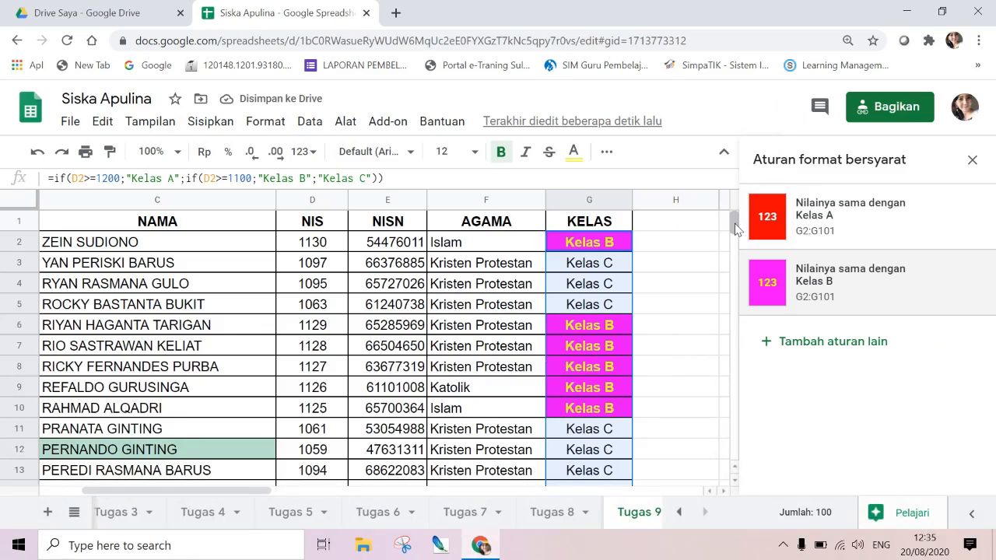
Reselect G2:G101 and add a further conditional formatting rule for it beside the Kelas A and Kelas B rules.
scroll(695, 254, "down", 10)
left_click(679, 248)
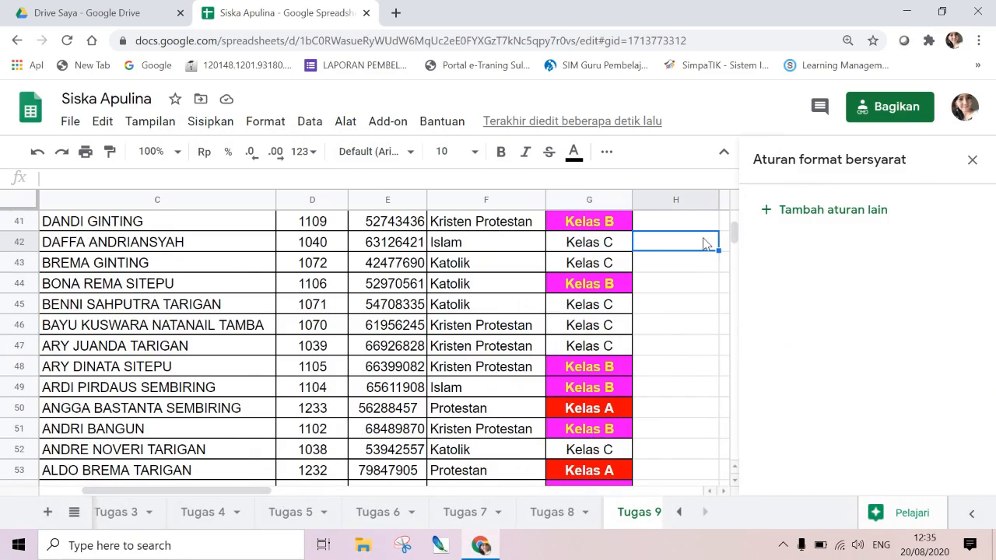
left_click_drag(735, 243, 736, 229)
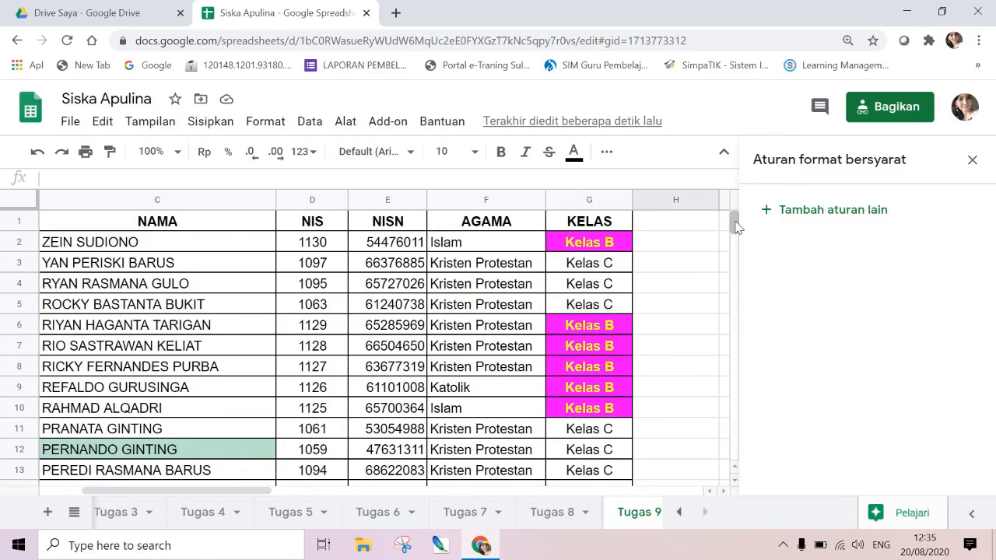
left_click(597, 243)
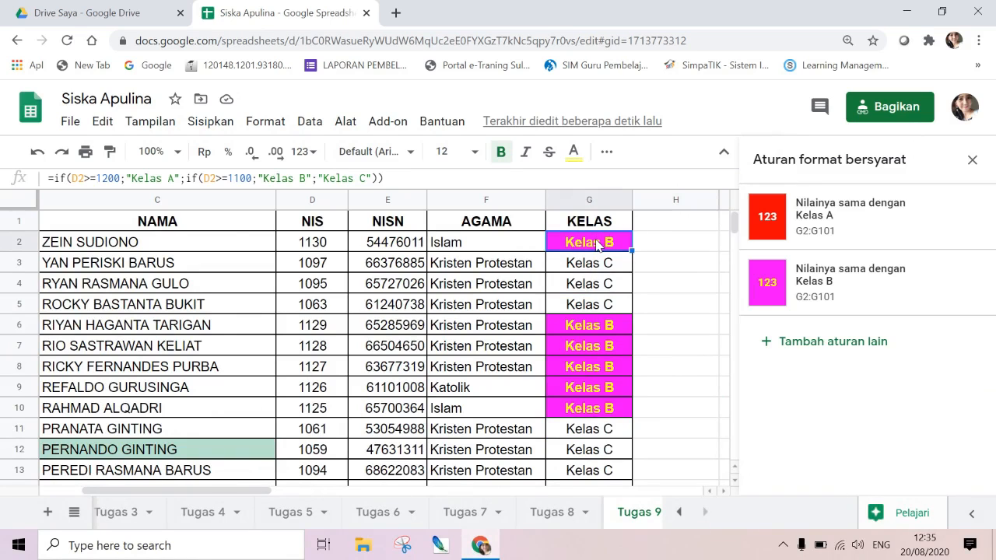
key("shift+Down")
key("shift+Down")
key("shift+Down")
key("shift+Down")
key("shift+Down")
key("shift+Down")
key("shift+Down")
key("shift+Down")
key("shift+Down")
key("shift+Down")
key("shift+Down")
key("shift+Down")
key("shift+Down")
key("shift+Down")
key("shift+Down")
key("shift+Down")
key("shift+Down")
key("shift+Down")
key("shift+Down")
key("shift+Down")
key("shift+Down")
key("shift+Down")
key("shift+Down")
key("shift+Down")
key("shift+Down")
key("shift+Down")
key("shift+Down")
key("shift+Down")
key("shift+Down")
key("shift+Down")
key("shift+Down")
key("shift+Down")
key("shift+Down")
key("shift+Down")
key("shift+Down")
key("shift+Down")
key("shift+Down")
key("shift+Down")
key("shift+Down")
key("shift+Down")
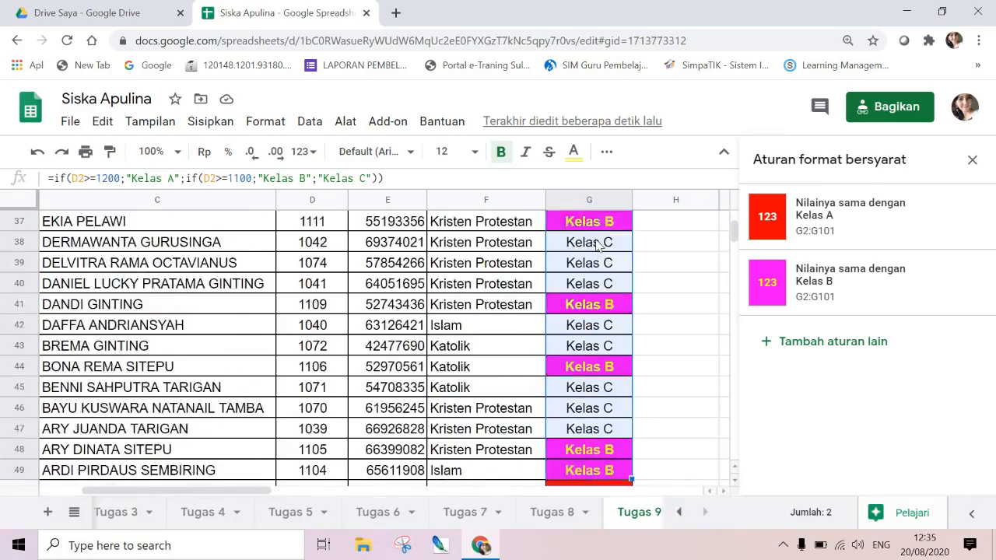
key("shift+Down")
key("shift+Down")
key("shift+Down")
key("shift+Down")
key("shift+Down")
key("shift+Down")
key("shift+Down")
key("shift+Down")
key("shift+Down")
key("shift+Down")
key("shift+Down")
key("shift+Down")
key("shift+Down")
key("shift+Down")
key("shift+Down")
key("shift+Down")
key("shift+Down")
key("shift+Down")
key("shift+Down")
key("shift+Down")
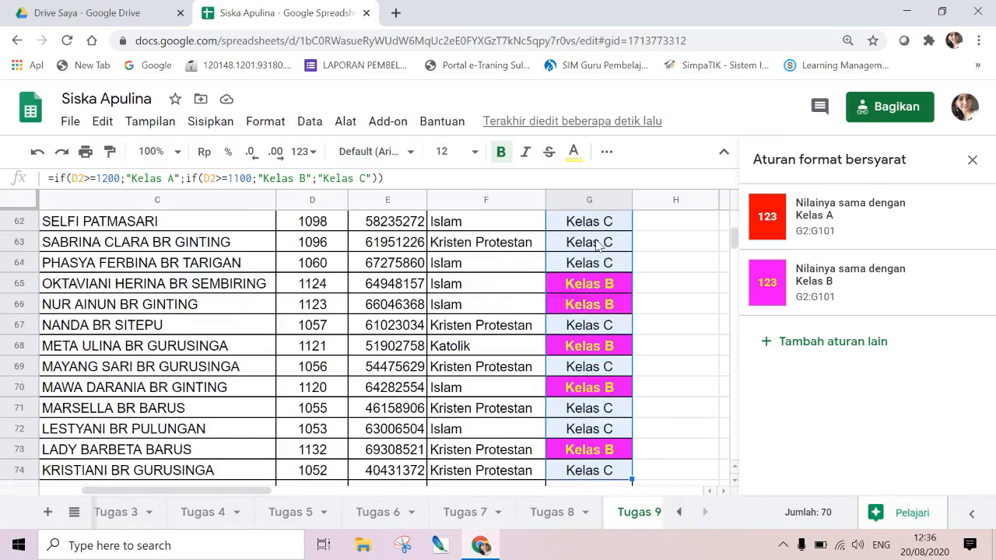
key("shift+Up")
key("shift+Up")
key("shift+Up")
key("shift+Up")
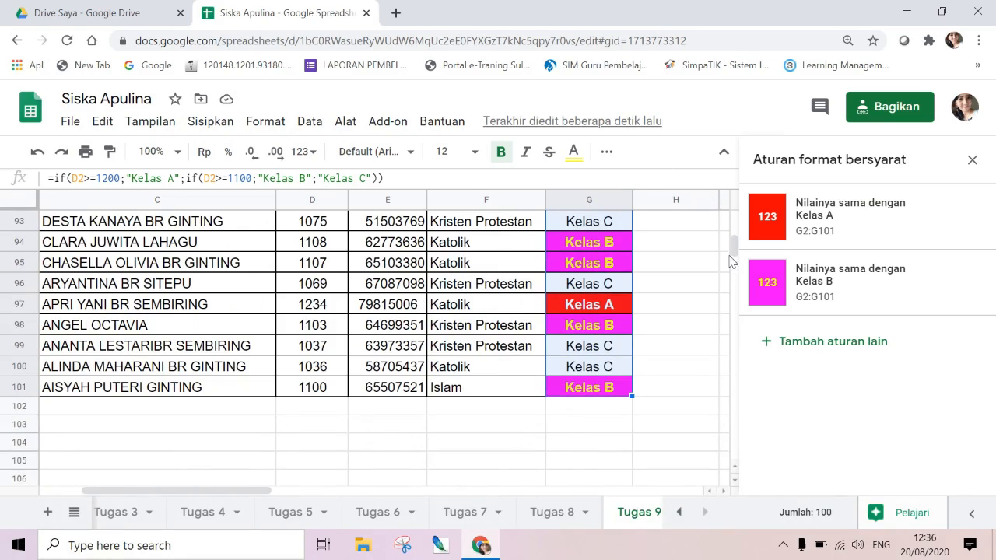
left_click_drag(733, 249, 733, 228)
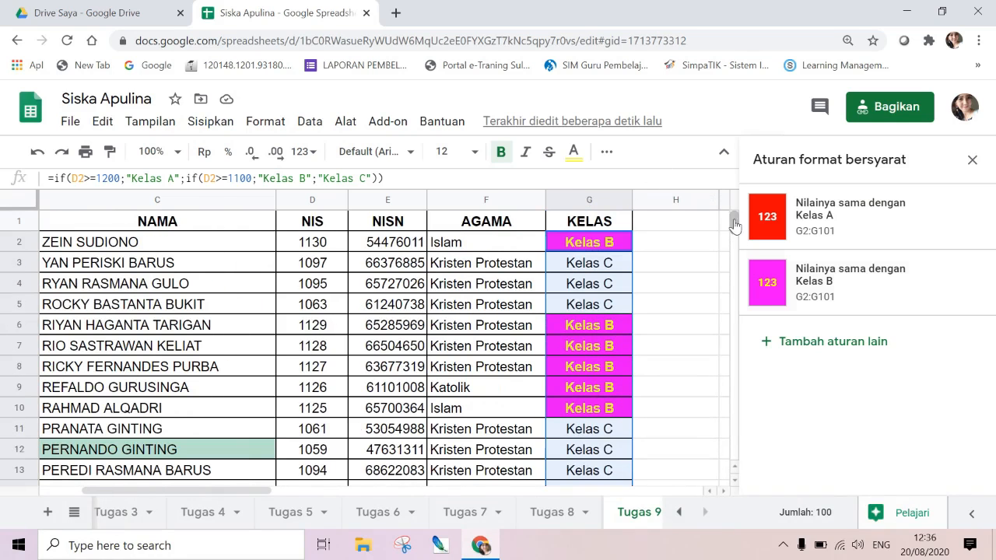
left_click(784, 346)
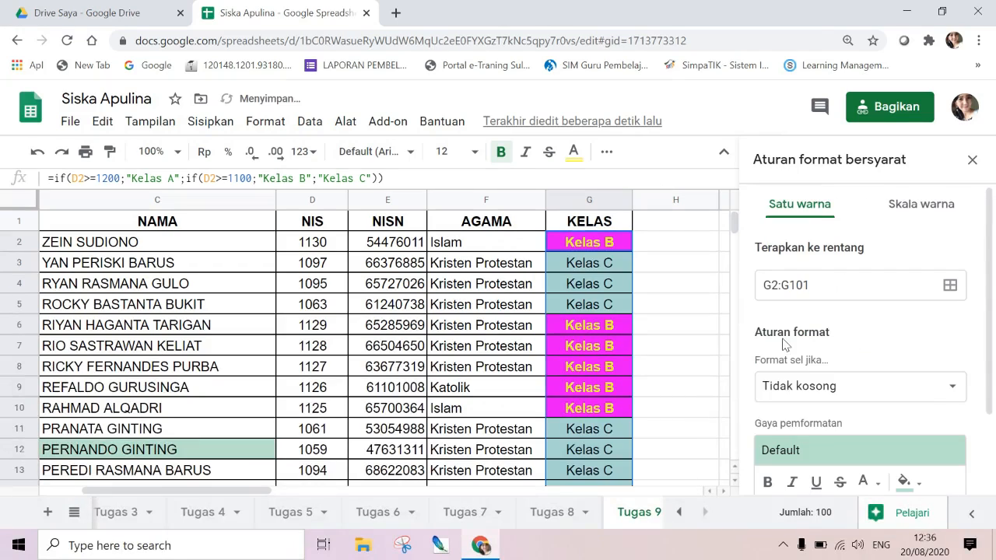
left_click(949, 397)
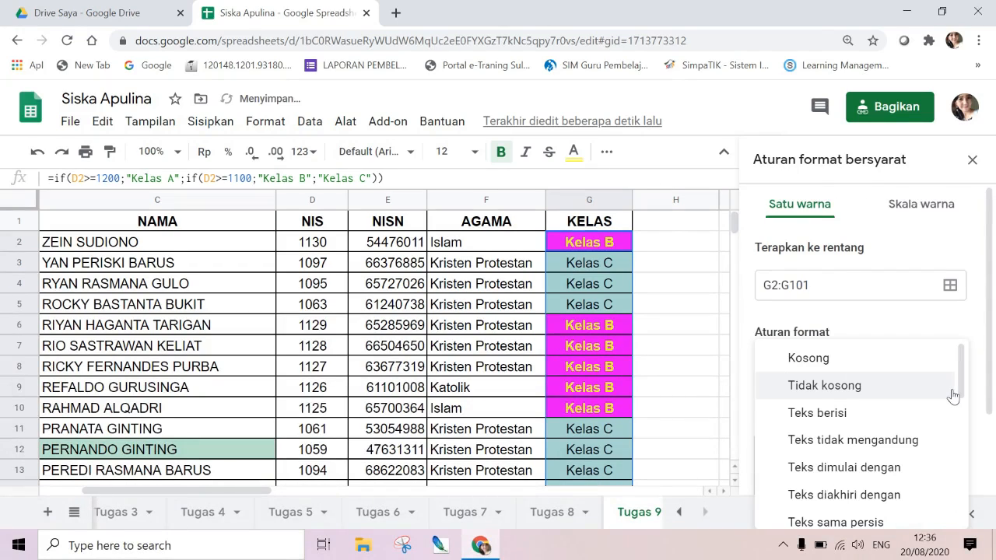
left_click(953, 397)
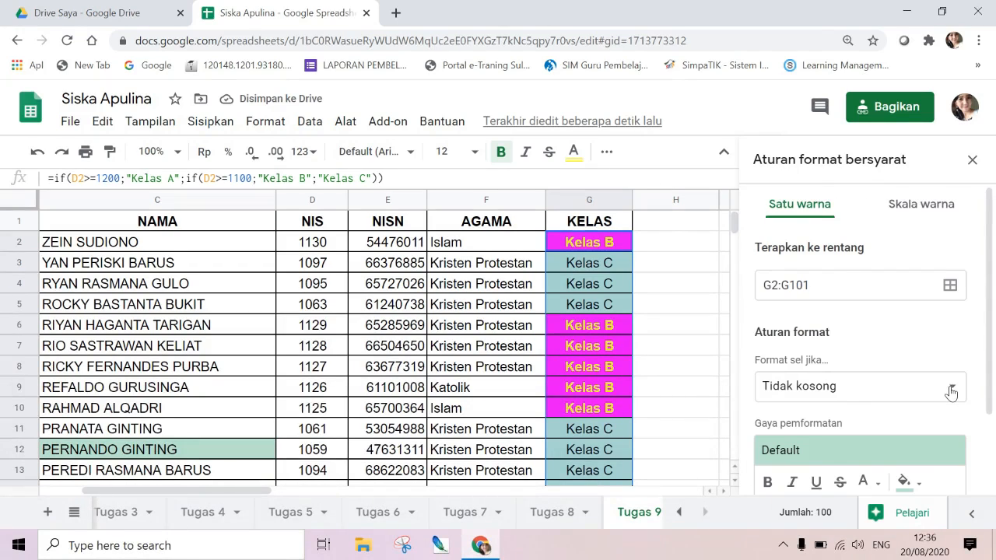
Set the new rule's condition to "Setara dengan" with the value "Kelas C".
left_click(954, 389)
left_click_drag(963, 378, 959, 472)
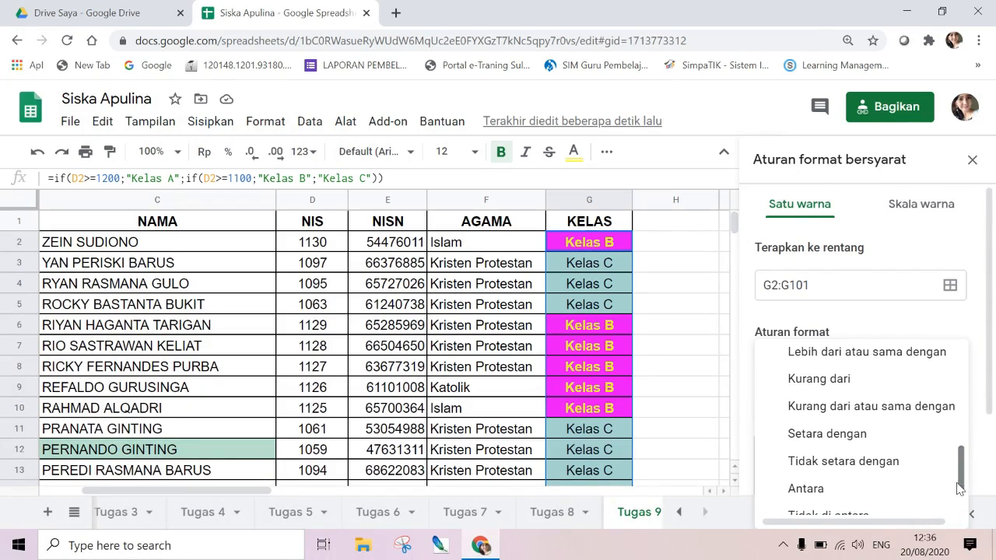
left_click(869, 432)
left_click(834, 428)
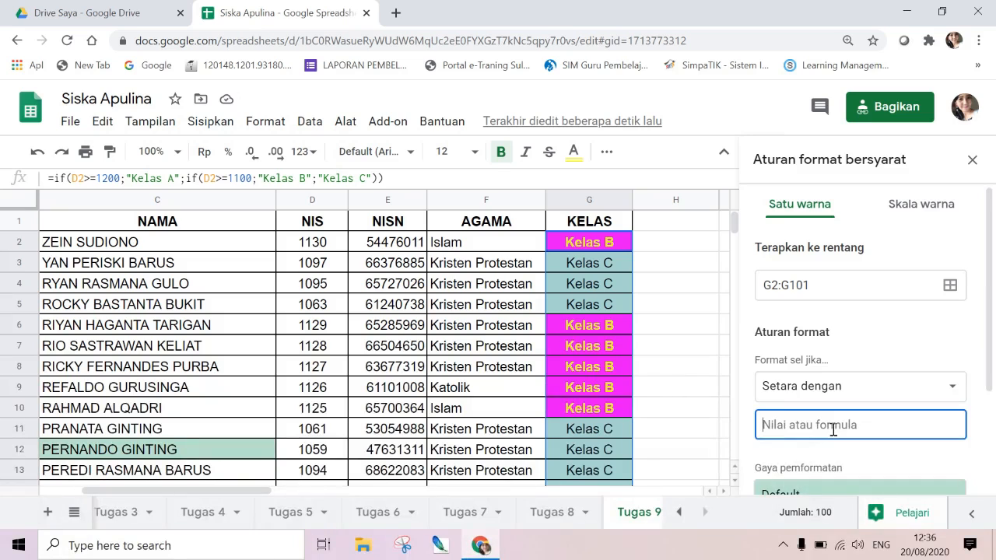
type("Kelas")
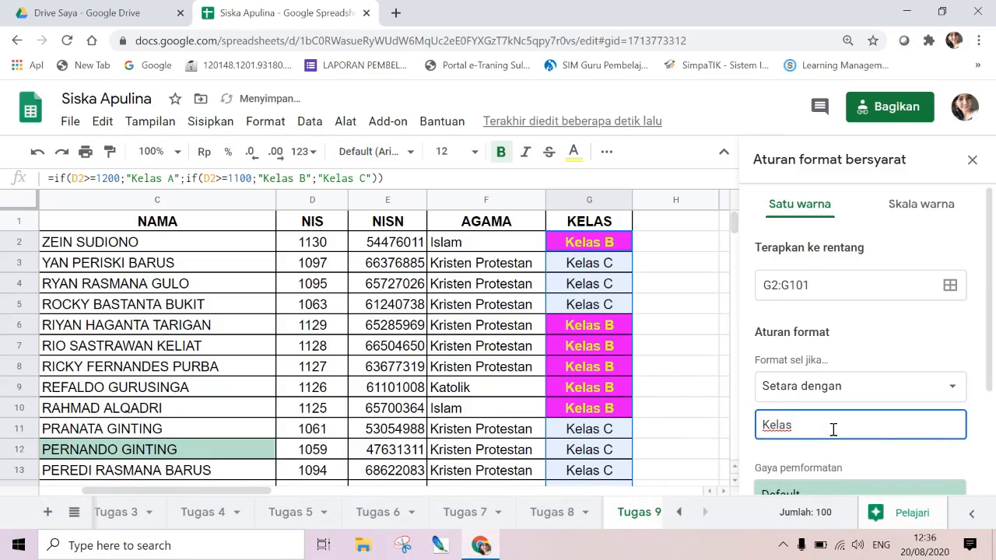
type(" C")
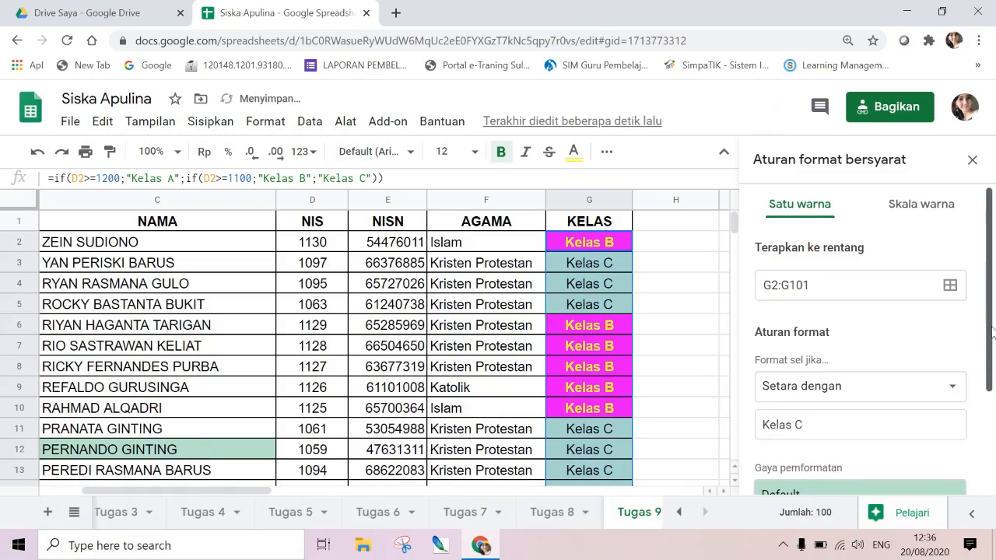
Style the Kelas C rule with bold blue text on a bright green fill and save the rule.
left_click_drag(990, 332, 990, 410)
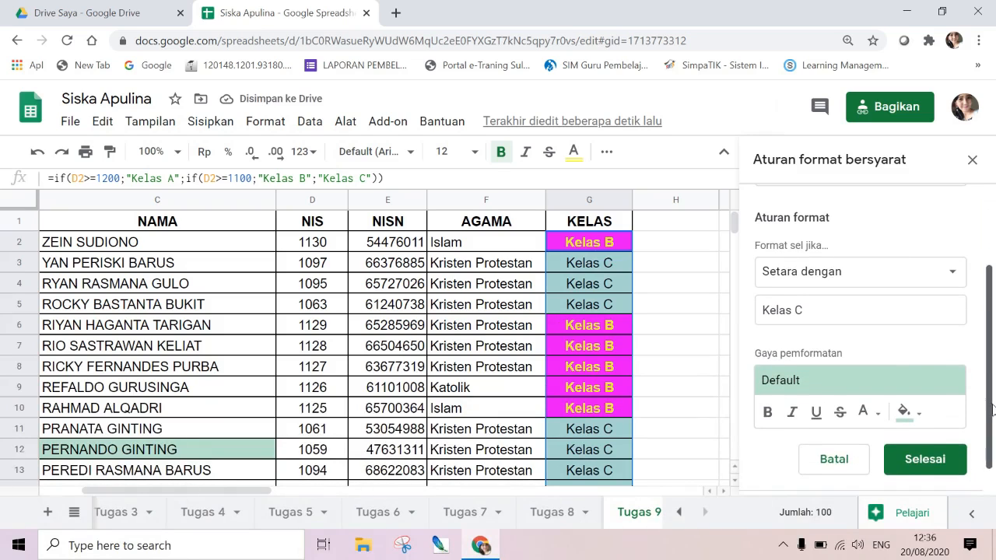
left_click(769, 412)
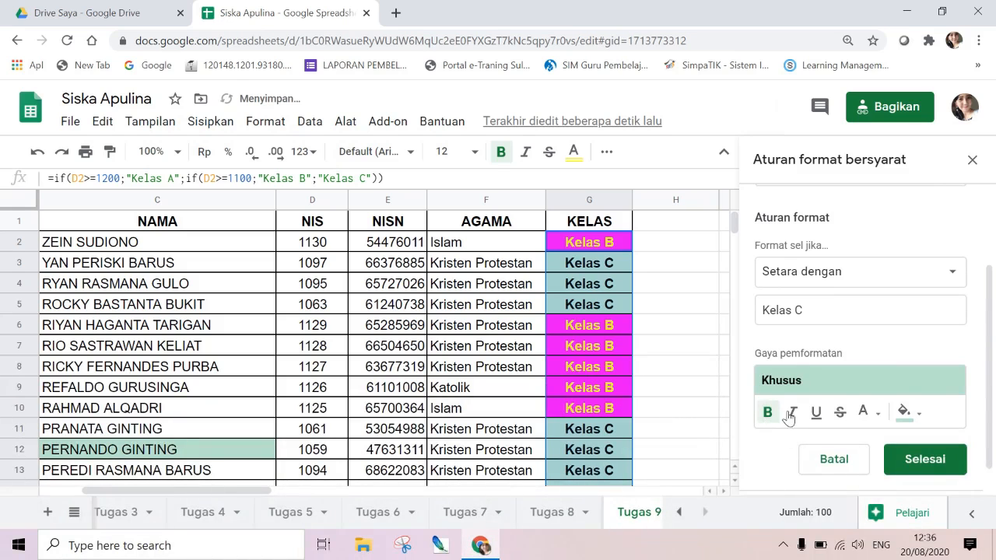
left_click(877, 414)
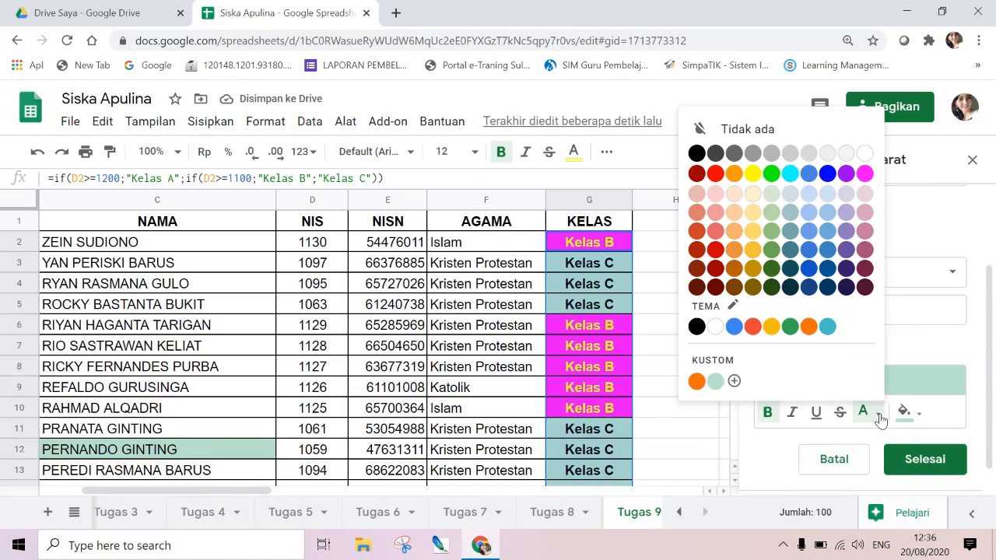
left_click(809, 251)
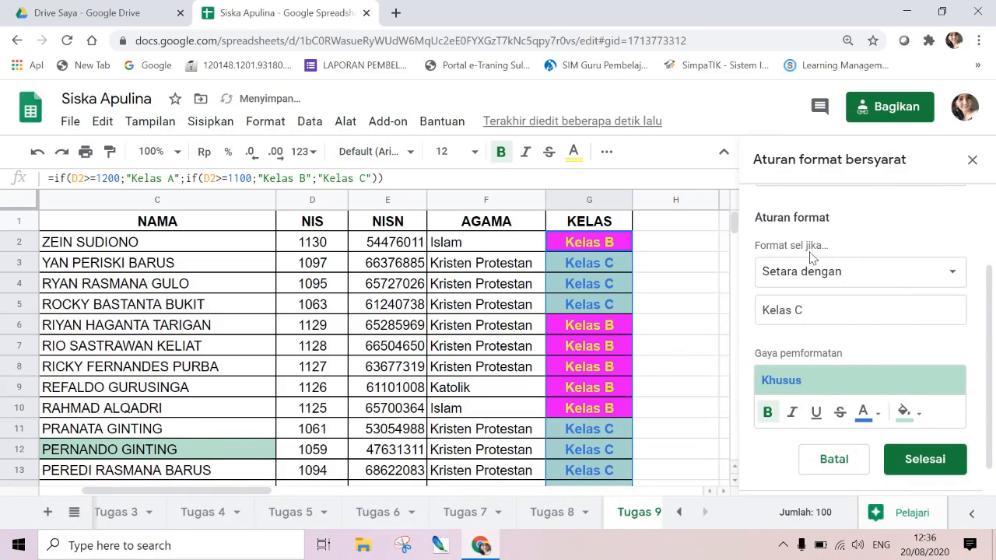
left_click(905, 412)
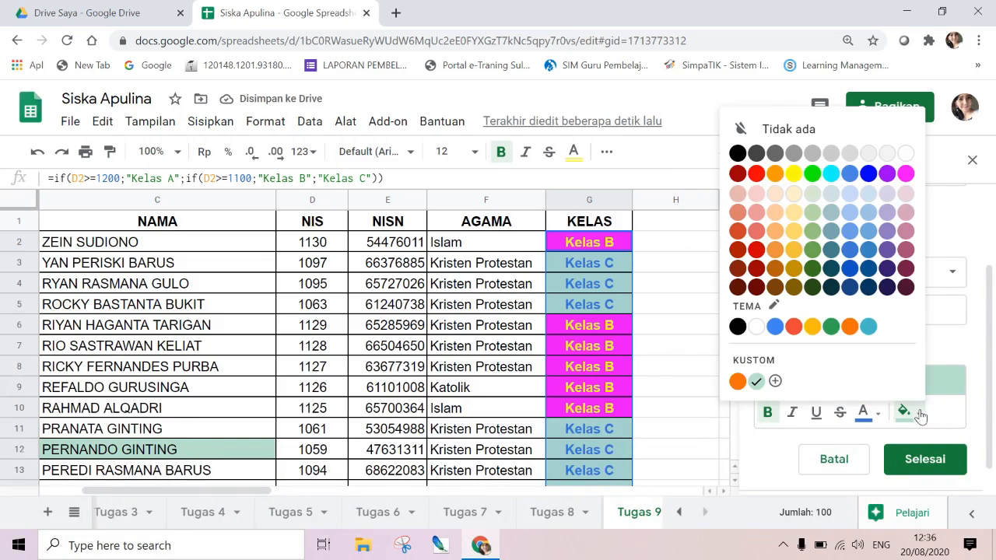
left_click(812, 174)
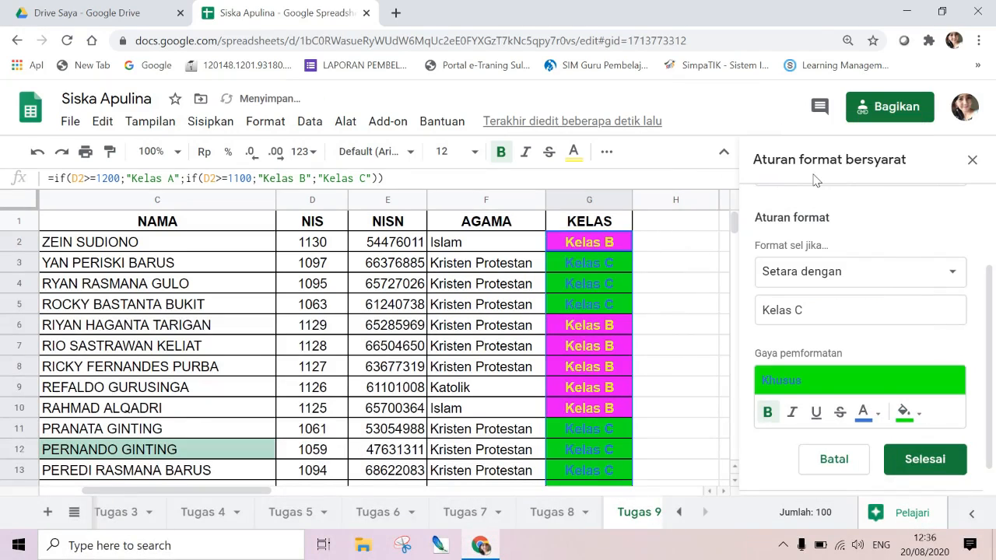
left_click(925, 459)
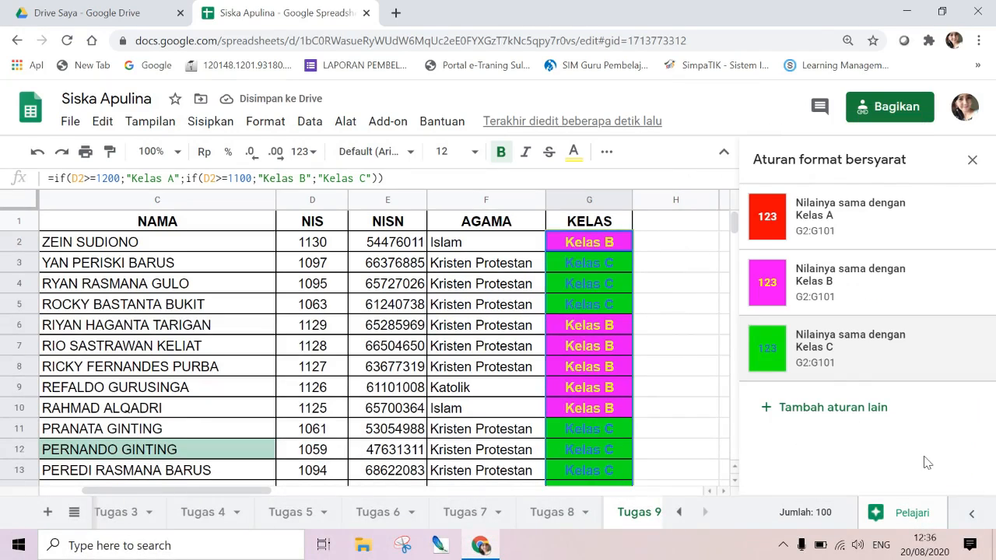
Look over the colored KELAS column and open the nested IF formula in cell G2 for review.
left_click(713, 330)
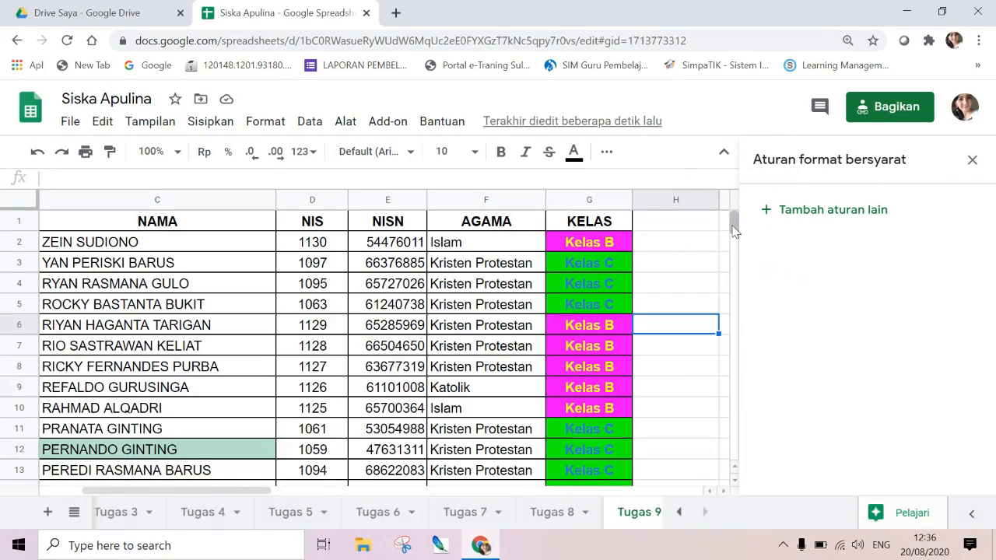
mouse_move(733, 226)
left_mouse_down()
mouse_move(734, 252)
mouse_move(733, 220)
left_mouse_up()
left_click(587, 243)
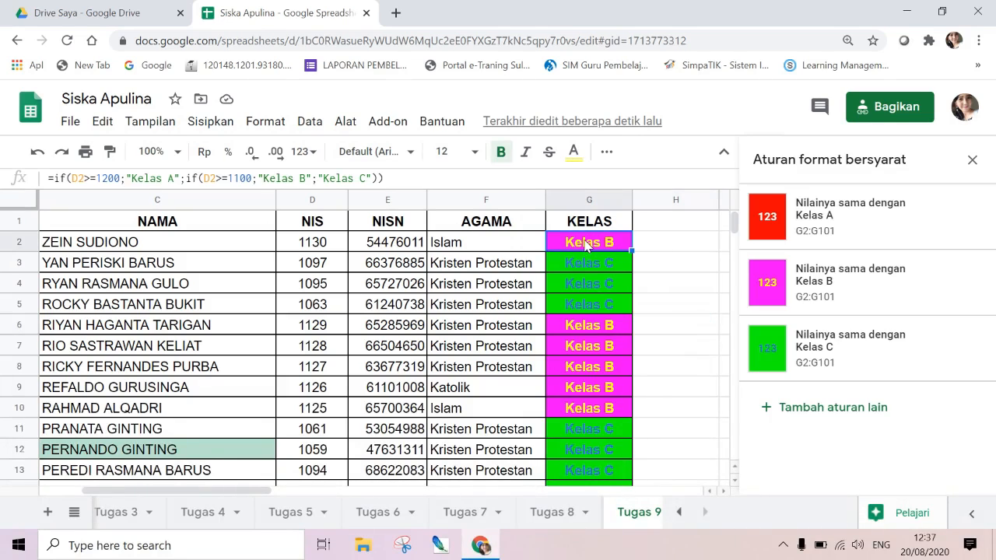
left_click(394, 178)
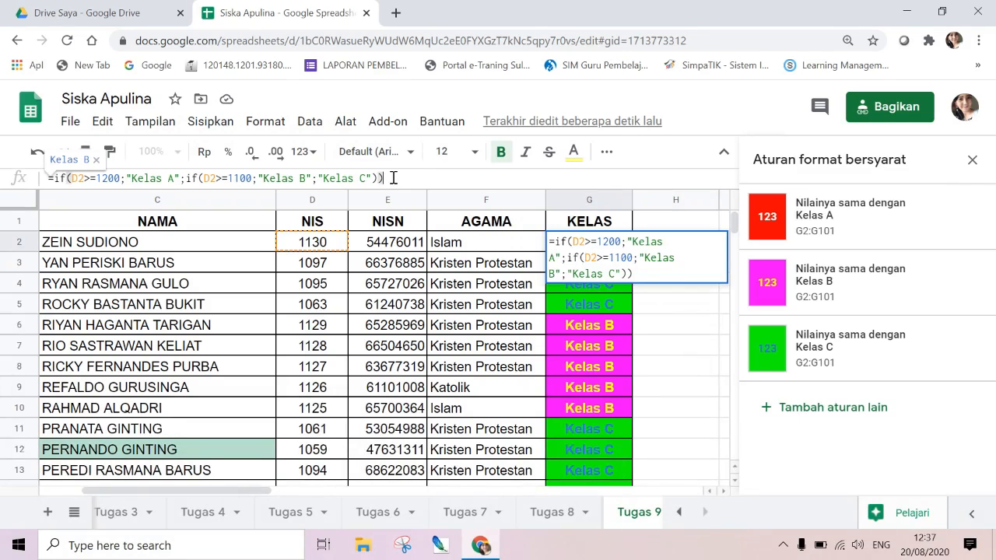